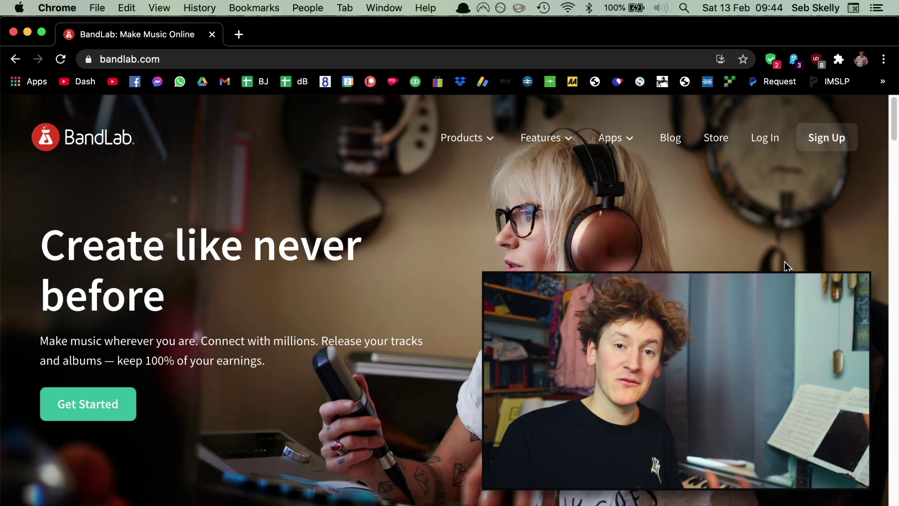
- Log in to BandLab with a Google account and create a new project
click(764, 137)
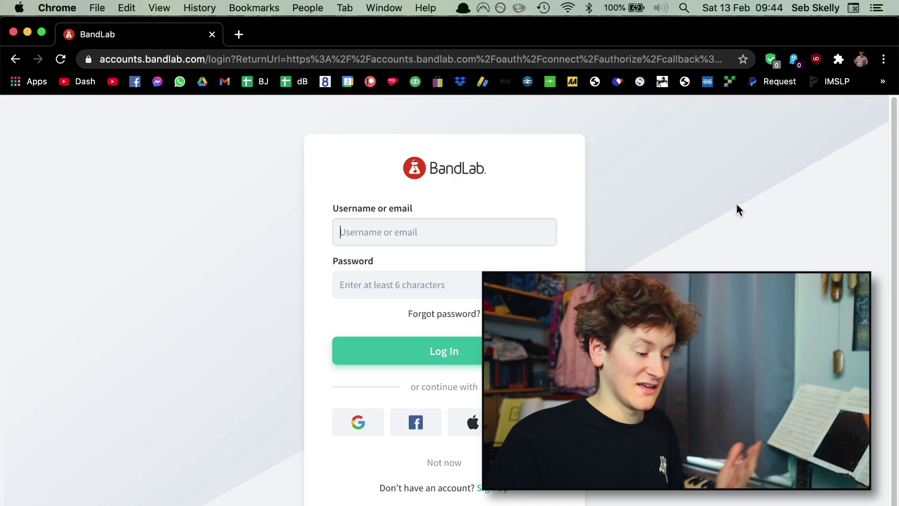
click(375, 420)
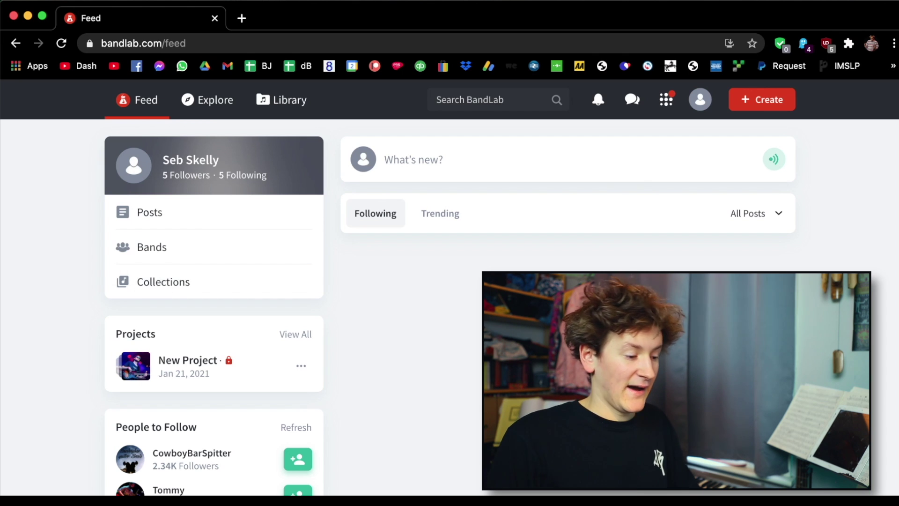
click(779, 101)
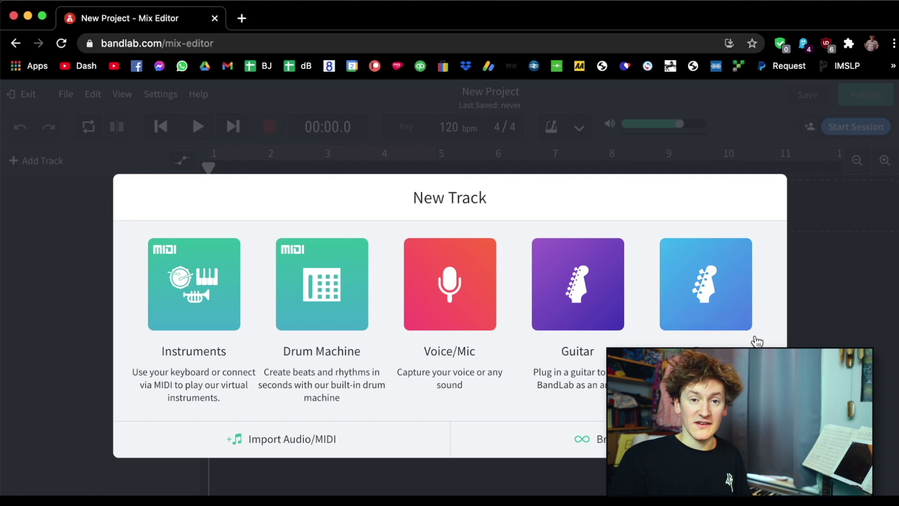
- Add a Voice/Mic track to the project and name it Trumpet
click(460, 294)
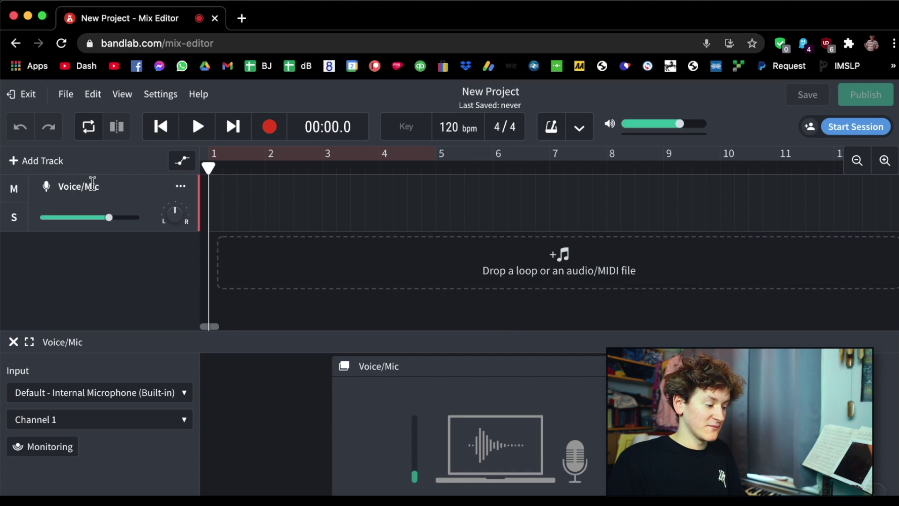
double_click(76, 188)
text(Trumpet)
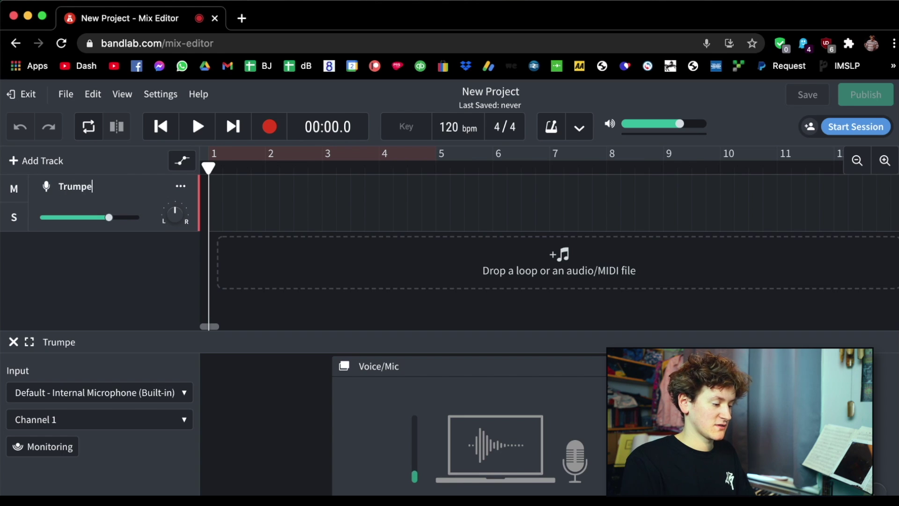
key(Return)
mouse_move(173, 222)
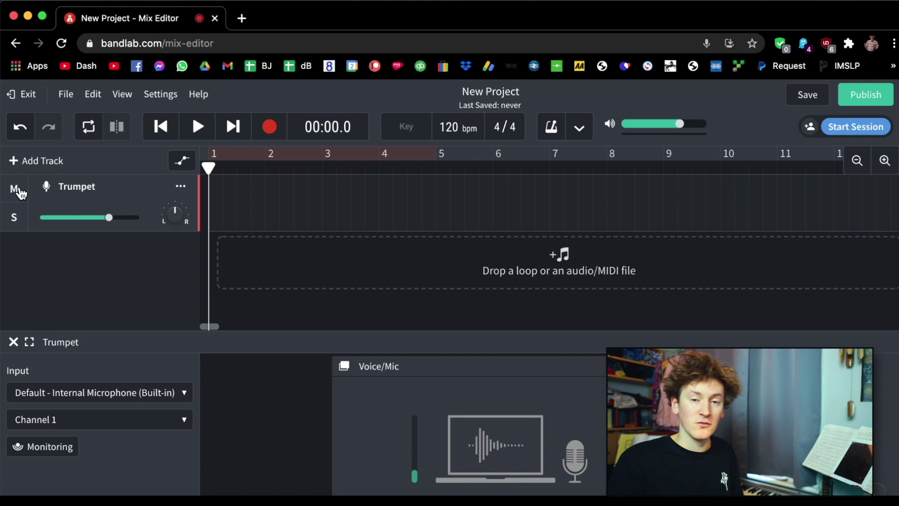
- Try out the mute and solo switches on the Trumpet track
click(20, 192)
click(21, 218)
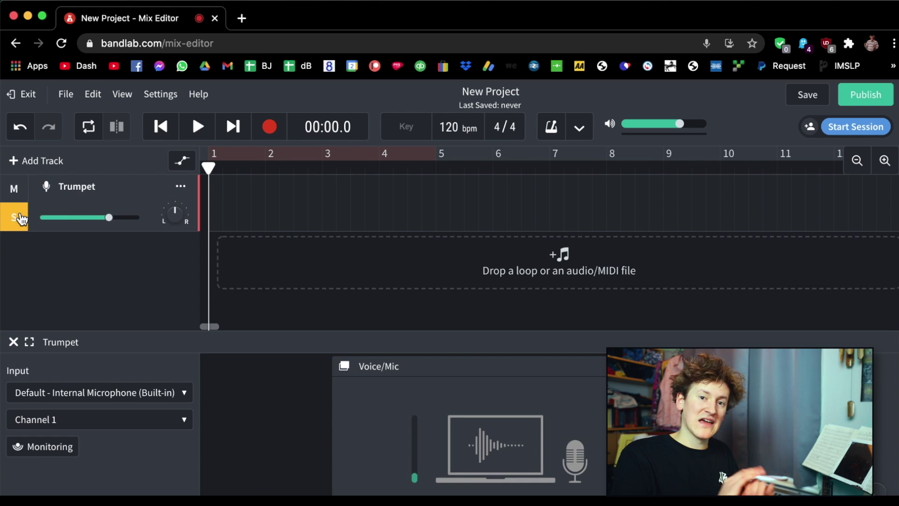
key(s)
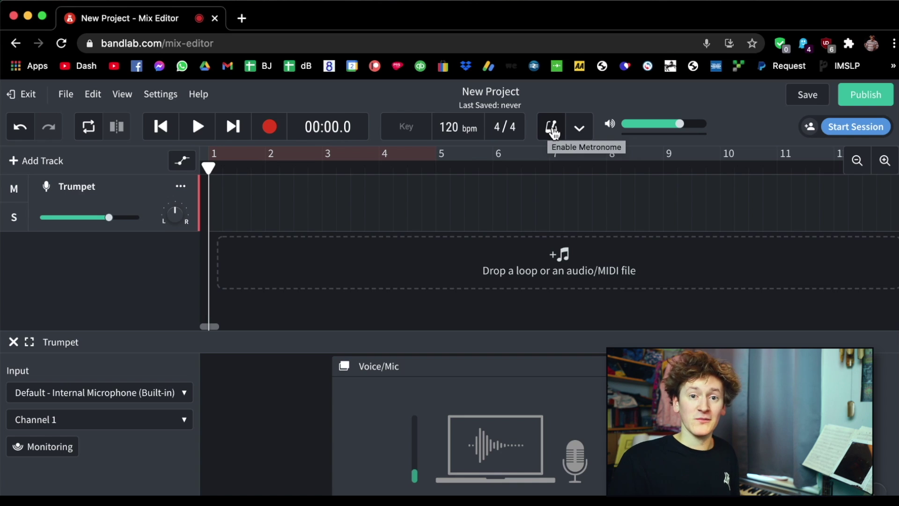
- Enable the metronome and review its tempo, sound, volume and count-in settings
click(552, 131)
click(578, 129)
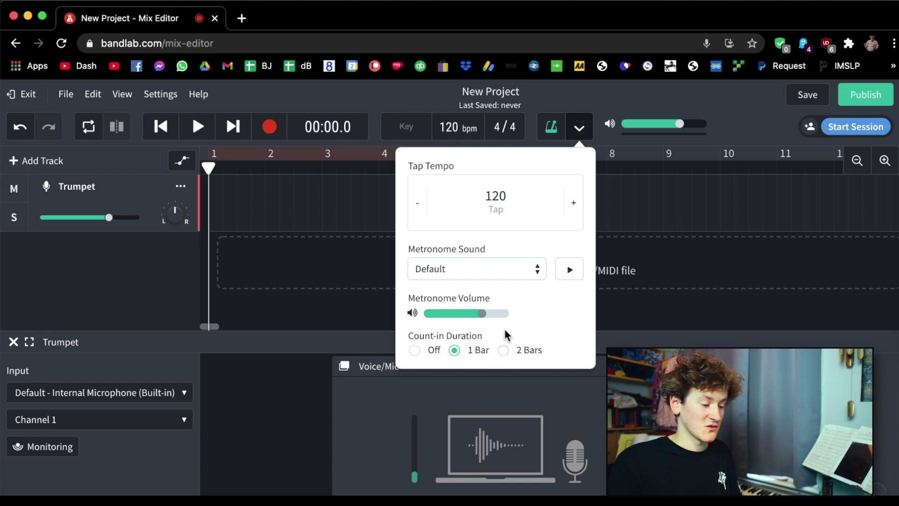
click(640, 158)
- Rename the project as Bandlab
click(510, 87)
key(super+a)
text(Band)
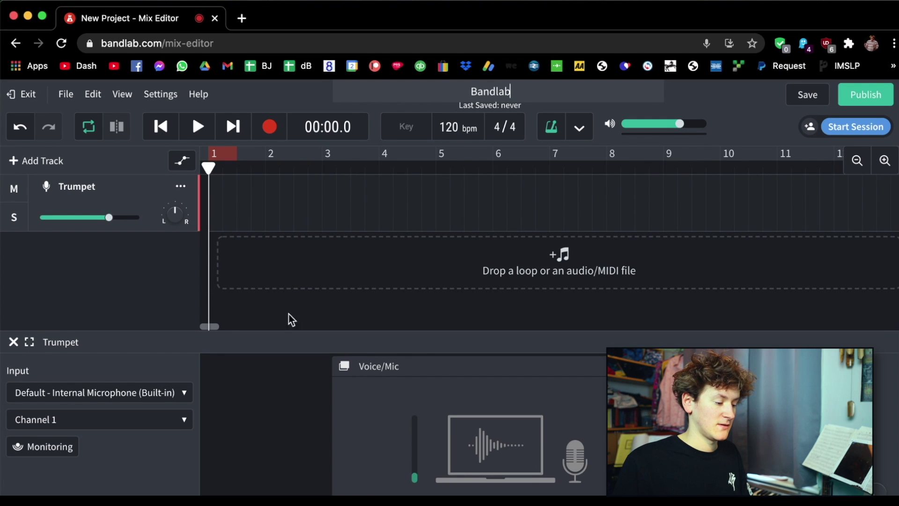
key(Return)
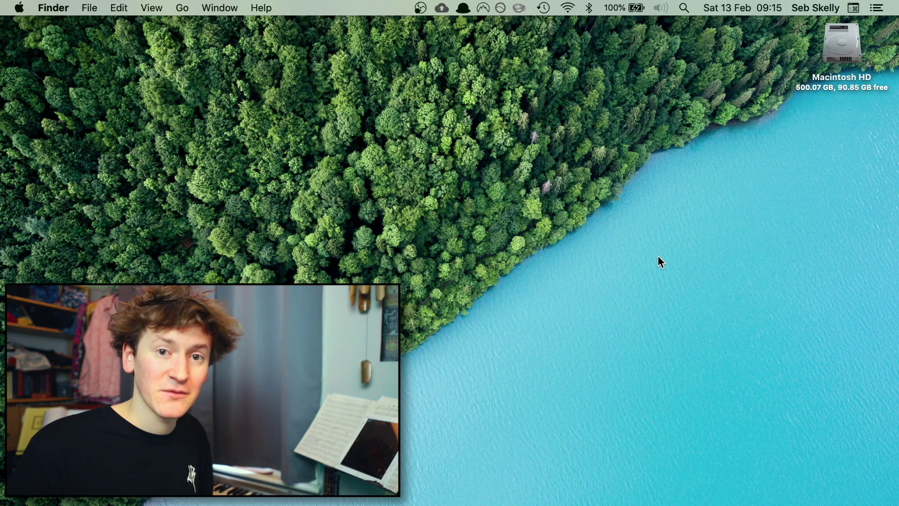
- Switch to the Mac's Sound preferences and lower the input volume of the internal microphone
click(663, 11)
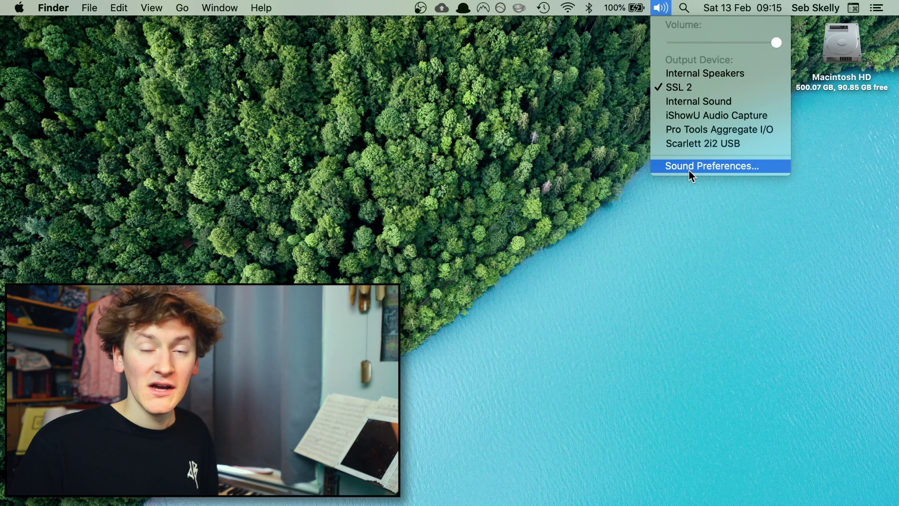
click(689, 241)
key(alt)
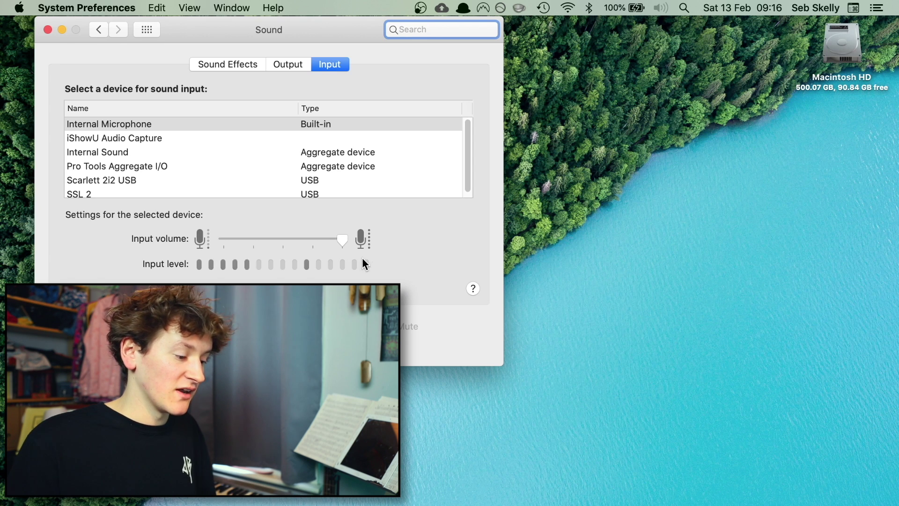
mouse_move(344, 240)
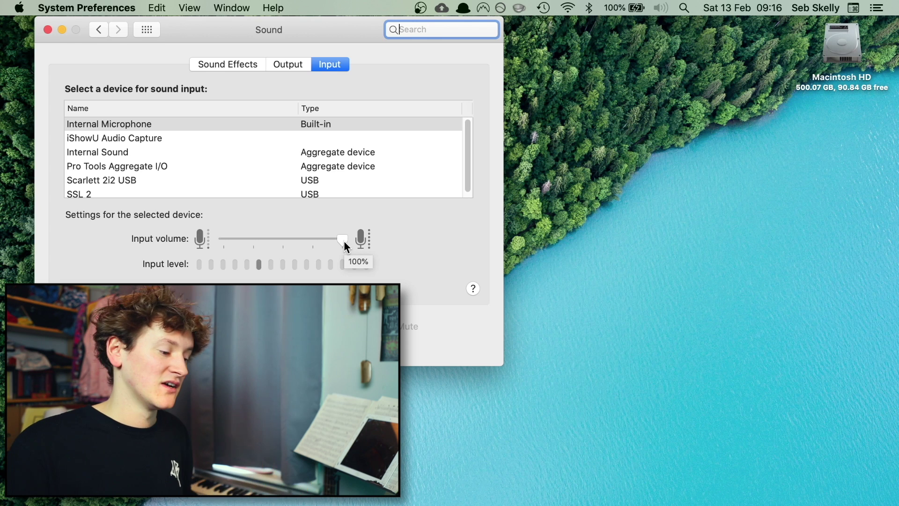
drag(344, 241, 223, 251)
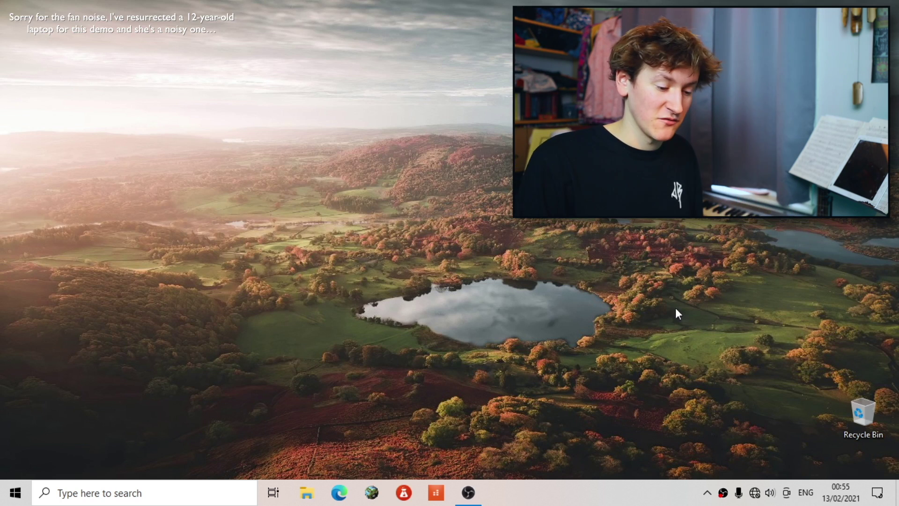
- On the Windows computer, start a microphone test in the input device's properties and lower the microphone volume
right_click(773, 495)
click(779, 389)
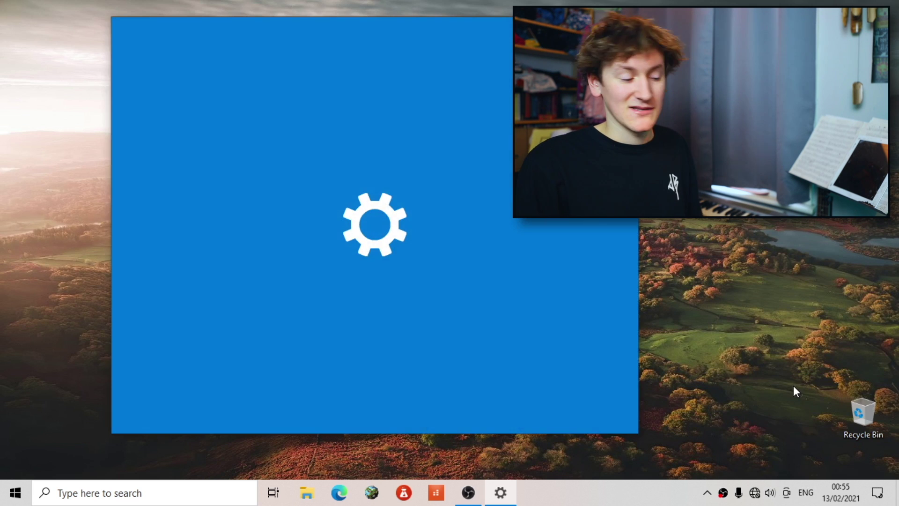
scroll(428, 199, down, 5)
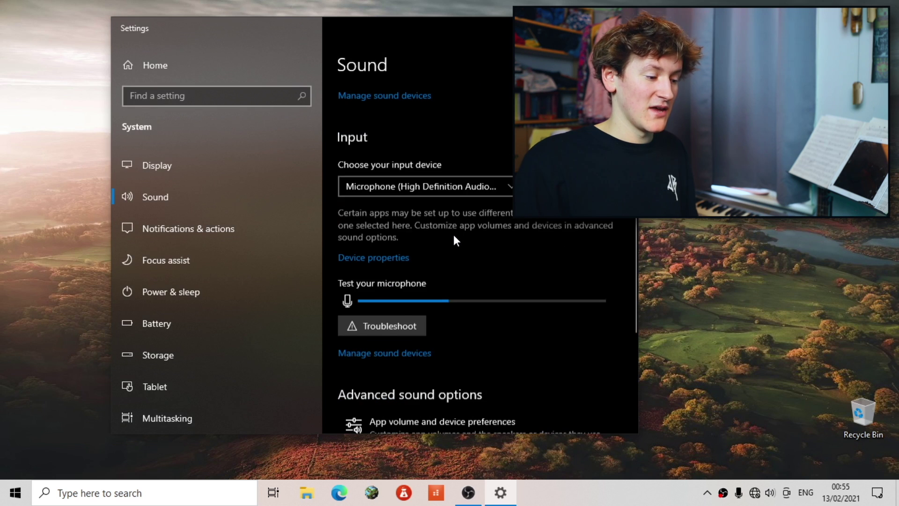
scroll(473, 248, down, 1)
click(395, 233)
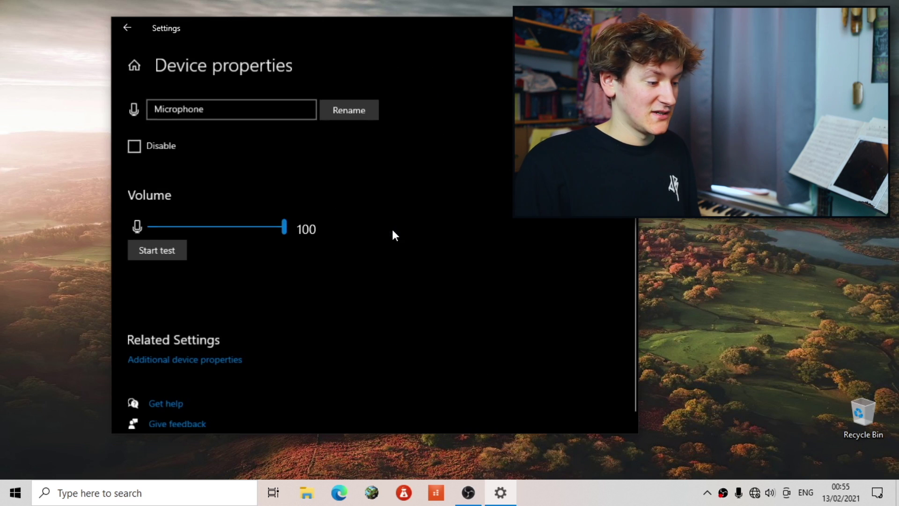
click(165, 250)
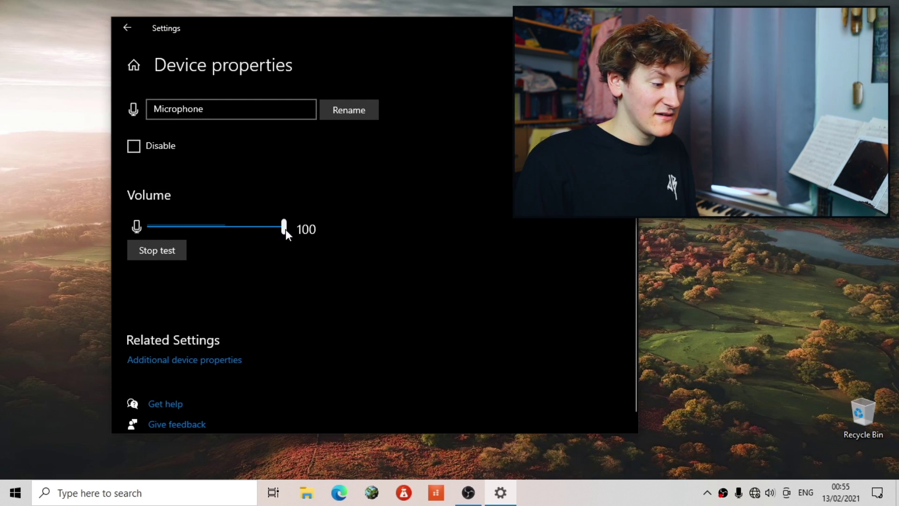
drag(285, 230, 150, 235)
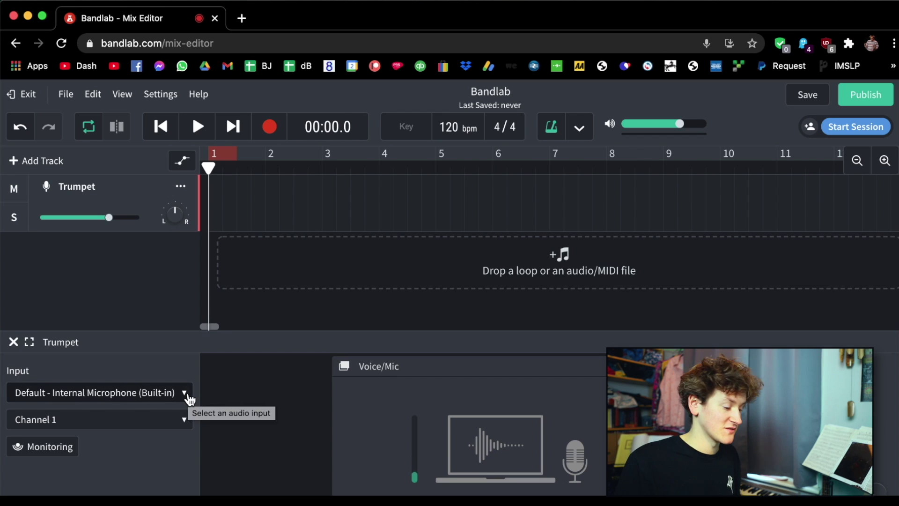
- Back in BandLab, choose Default - Internal Microphone (Built-in) as the Trumpet track's audio input
click(188, 396)
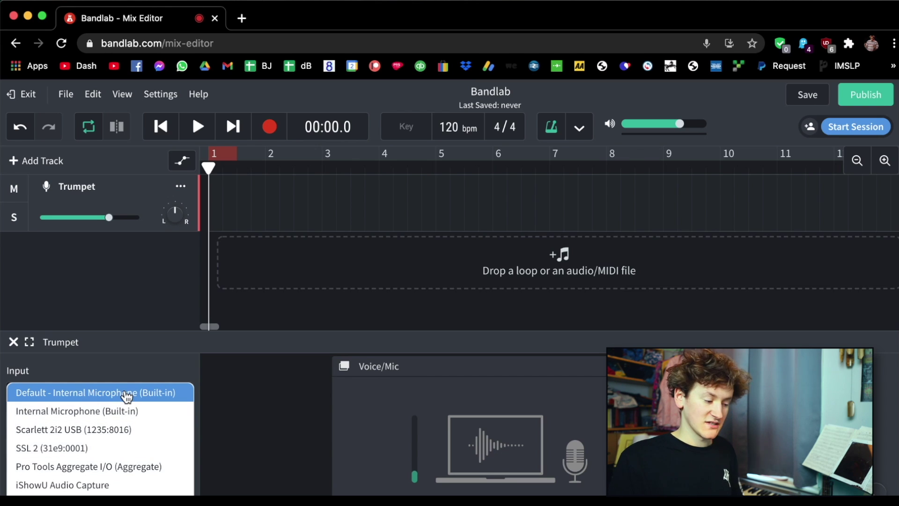
click(127, 396)
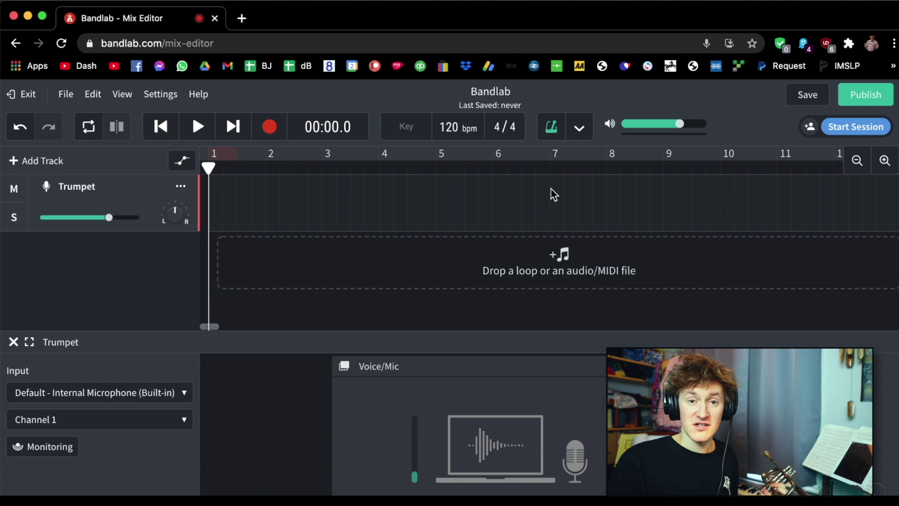
- Record a short first take on the Trumpet track from the start of the project
click(419, 171)
drag(419, 171, 525, 183)
key(Return)
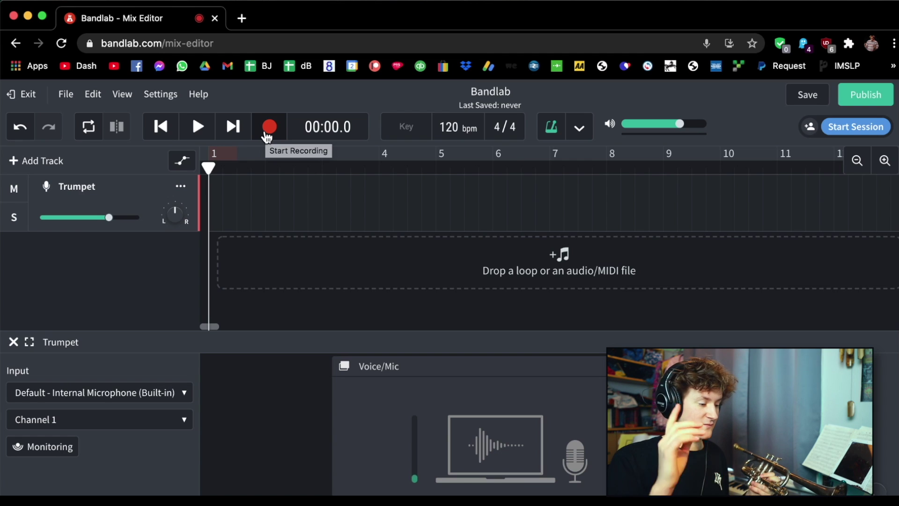
click(281, 127)
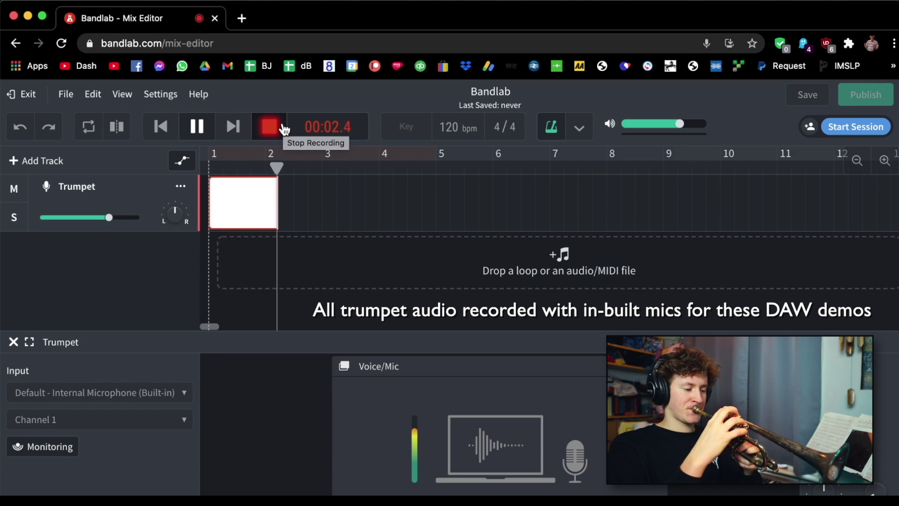
click(281, 127)
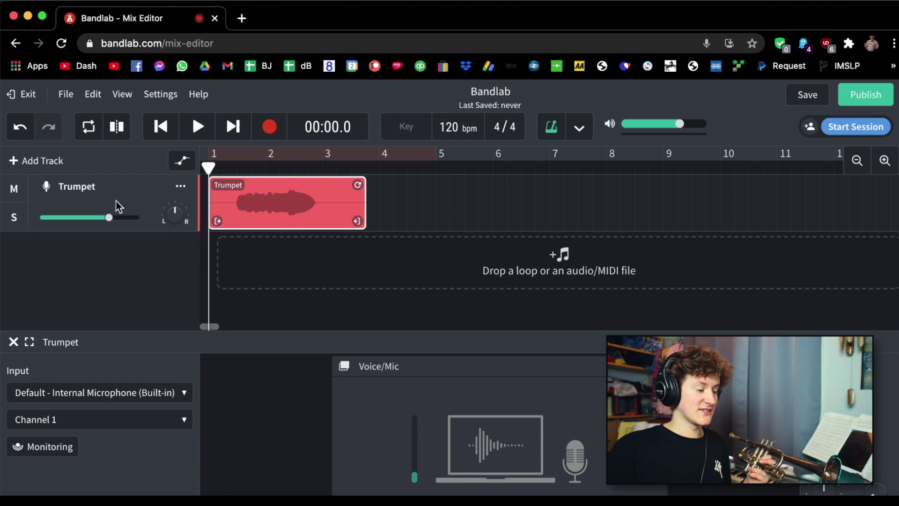
- Add a second Voice/Mic track and name it Trumpet Take 2
click(14, 162)
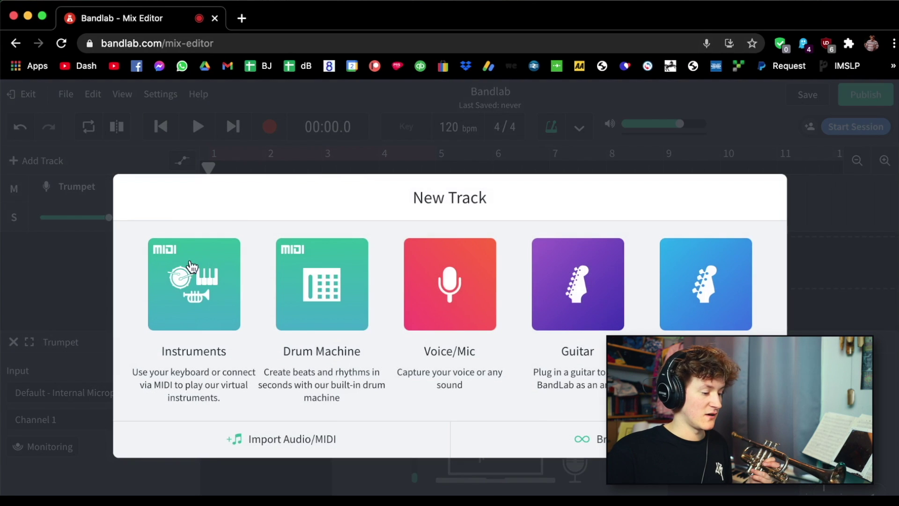
click(472, 304)
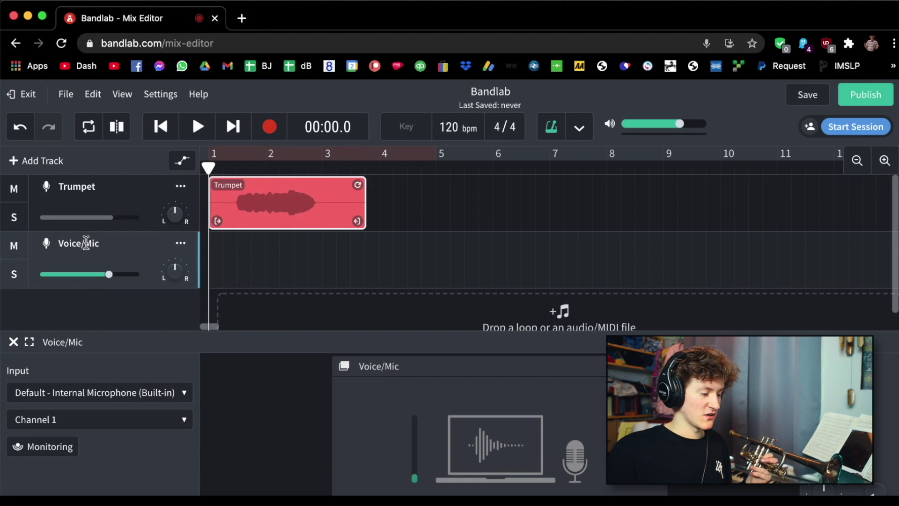
double_click(86, 243)
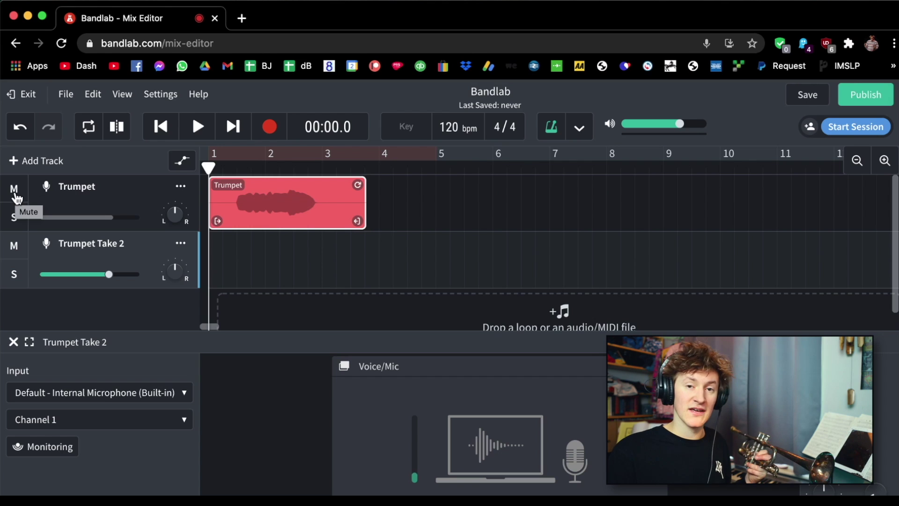
- Mute the Trumpet track and record a short second take on the Trumpet Take 2 track
click(15, 192)
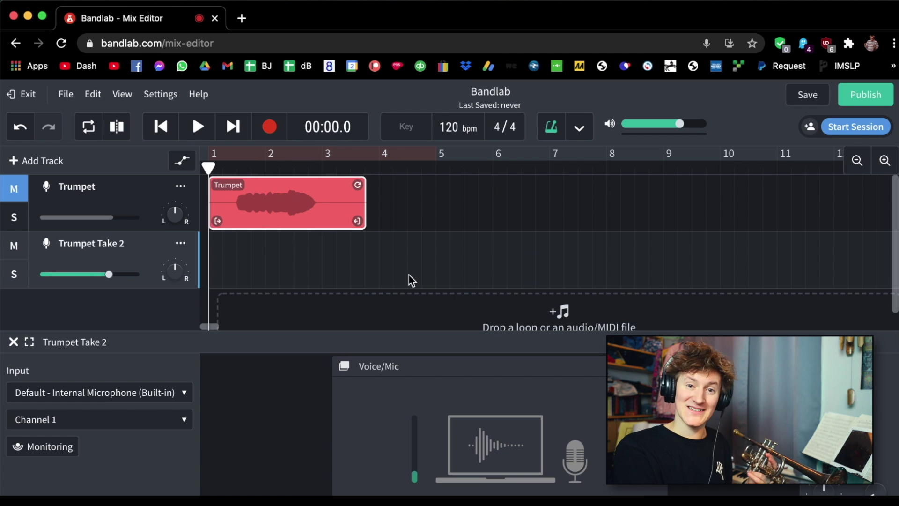
key(r)
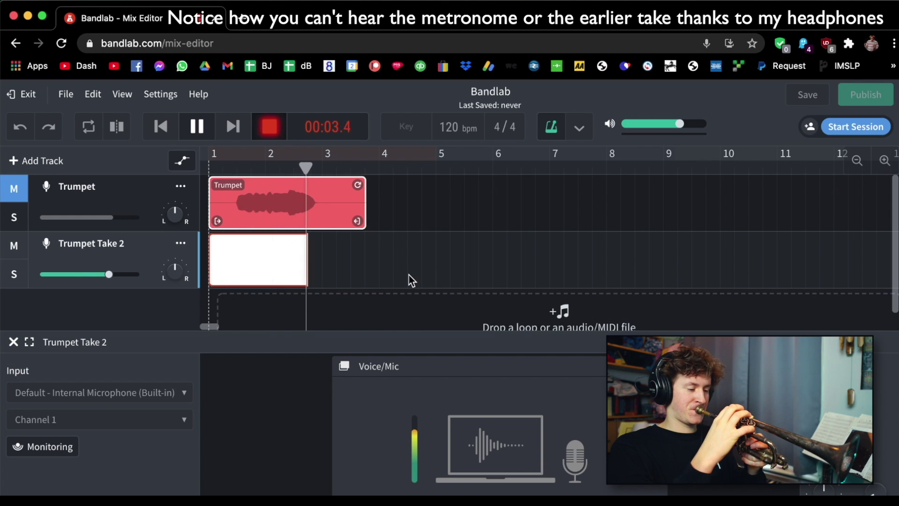
key(space)
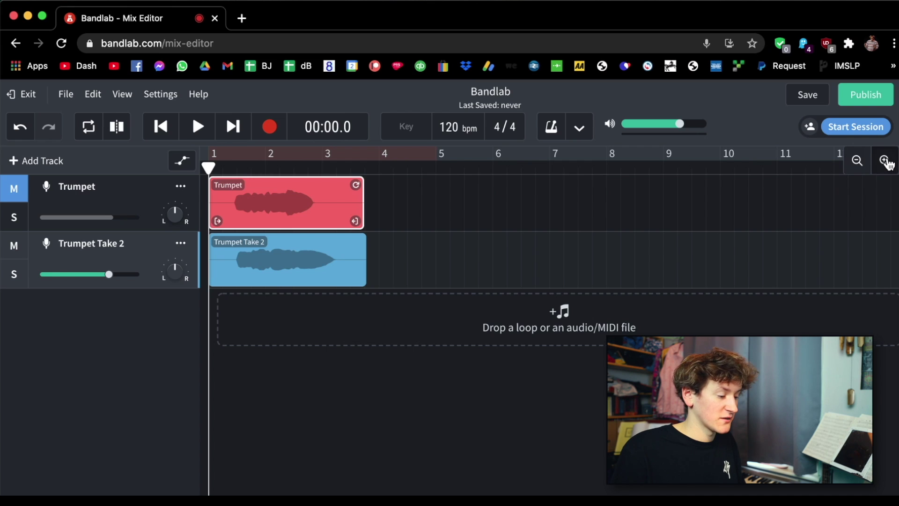
- Solo the Trumpet track and play its recording from about 1.9 seconds to locate the passage that needs replacing
click(884, 162)
click(885, 162)
click(885, 161)
click(884, 162)
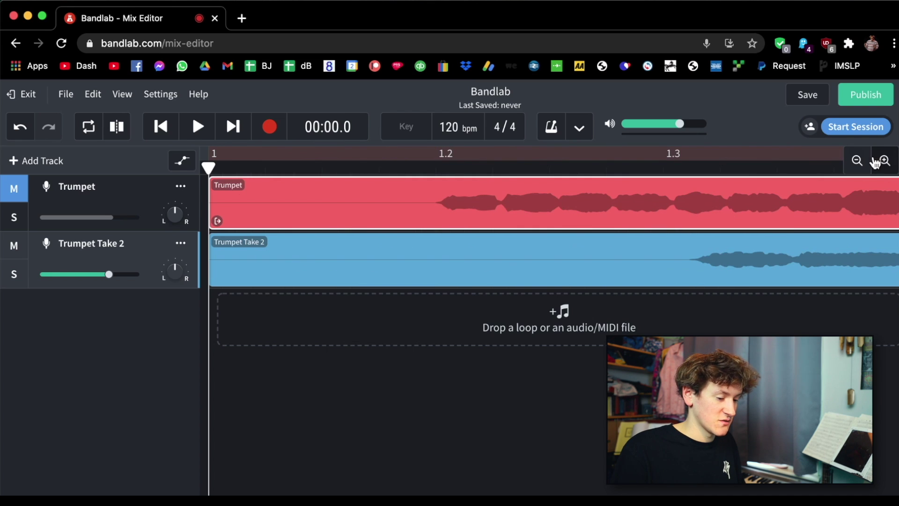
click(869, 161)
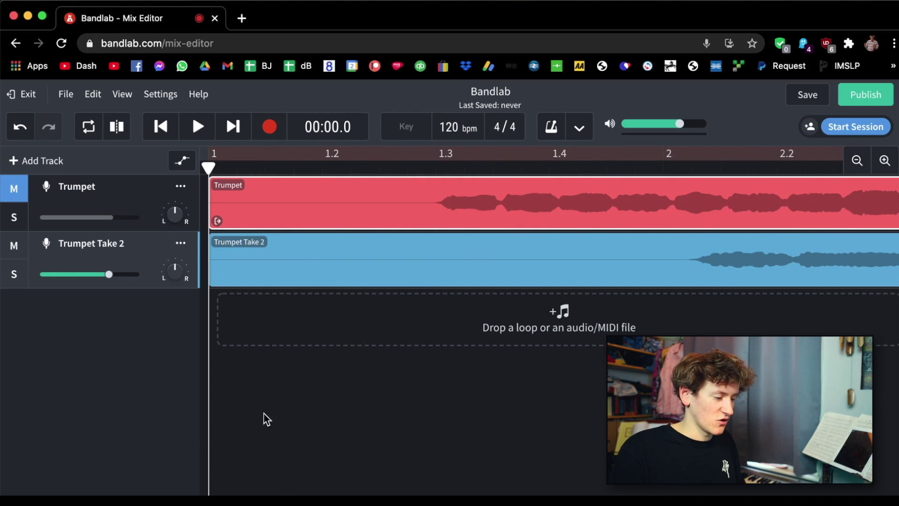
scroll(492, 388, right, 7)
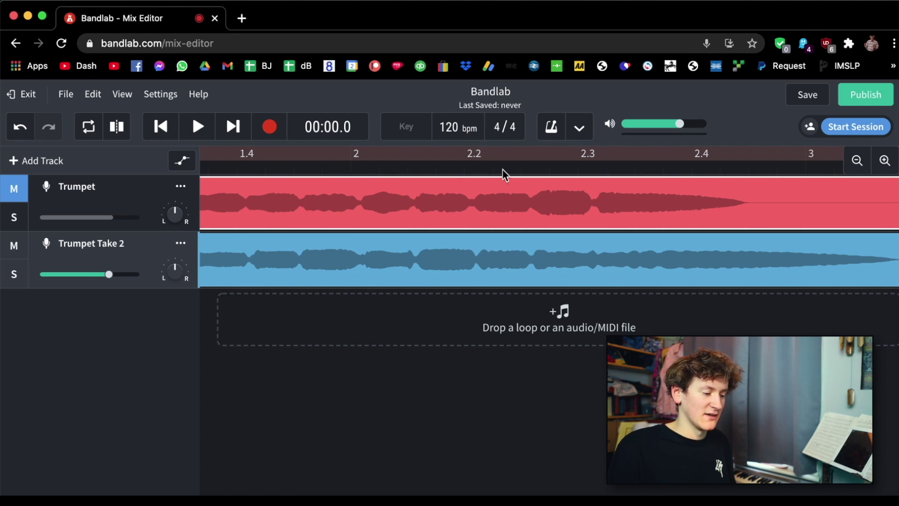
click(333, 167)
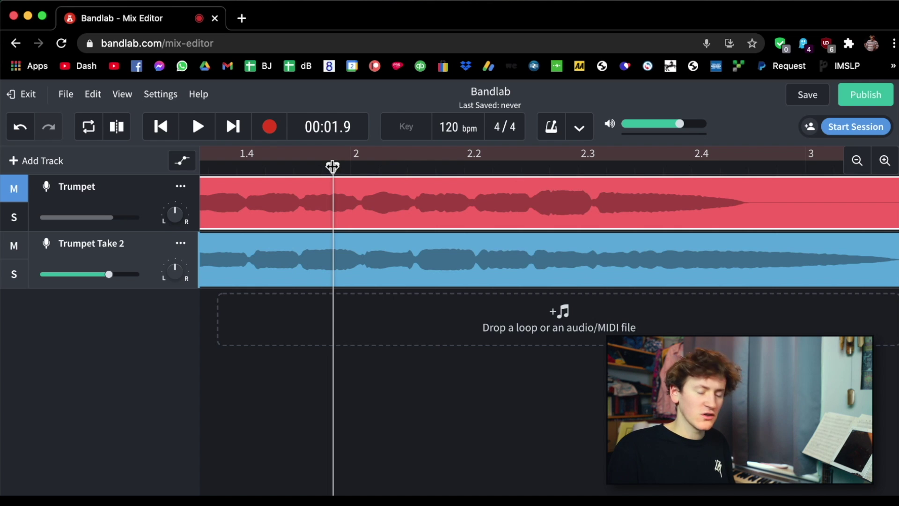
click(18, 217)
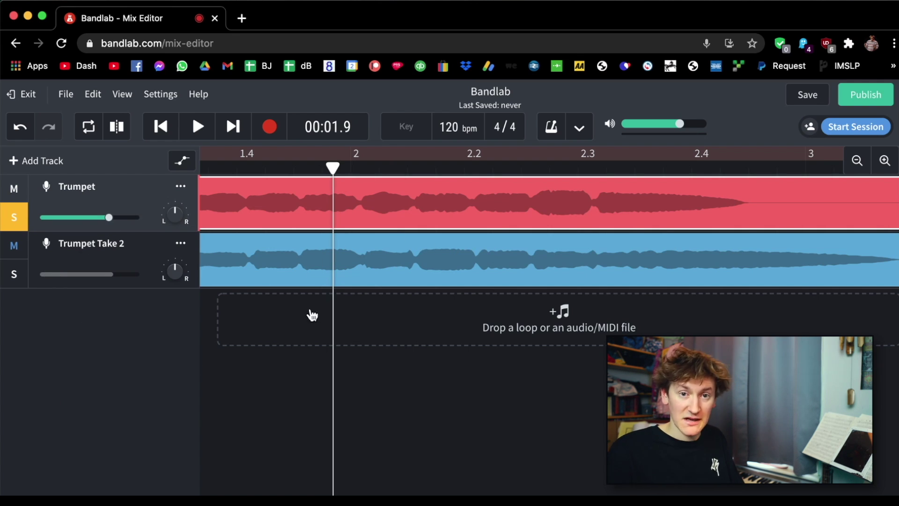
key(space)
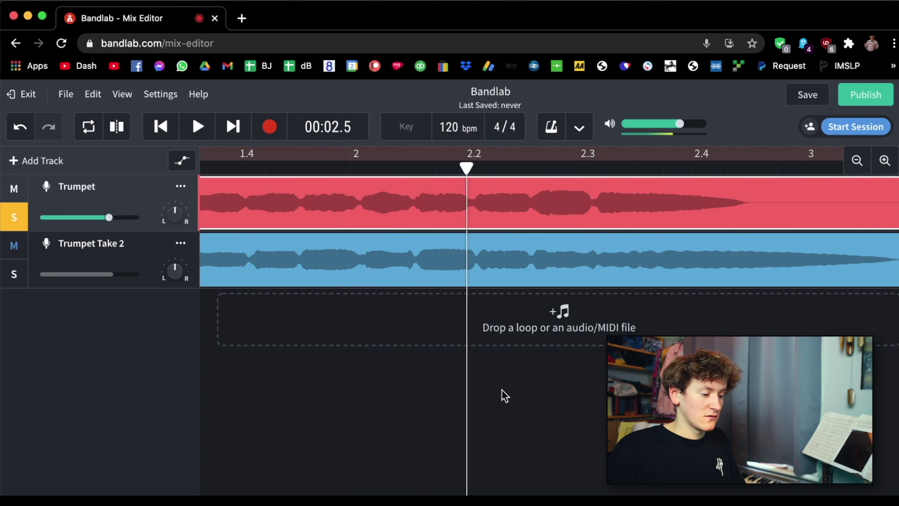
key(space)
click(14, 217)
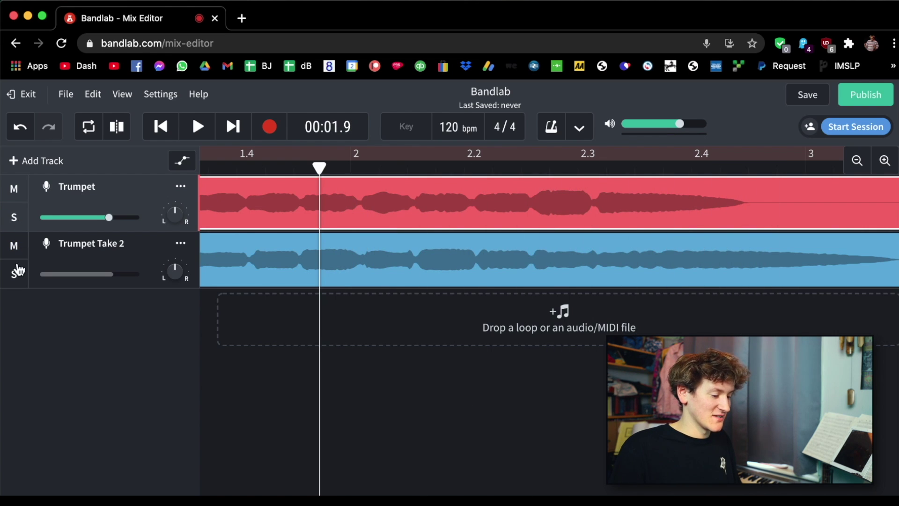
- Slice the Trumpet Take 2 clip at about 2.8 seconds and move its second part onto the Trumpet track
click(468, 167)
drag(469, 167, 530, 167)
click(599, 269)
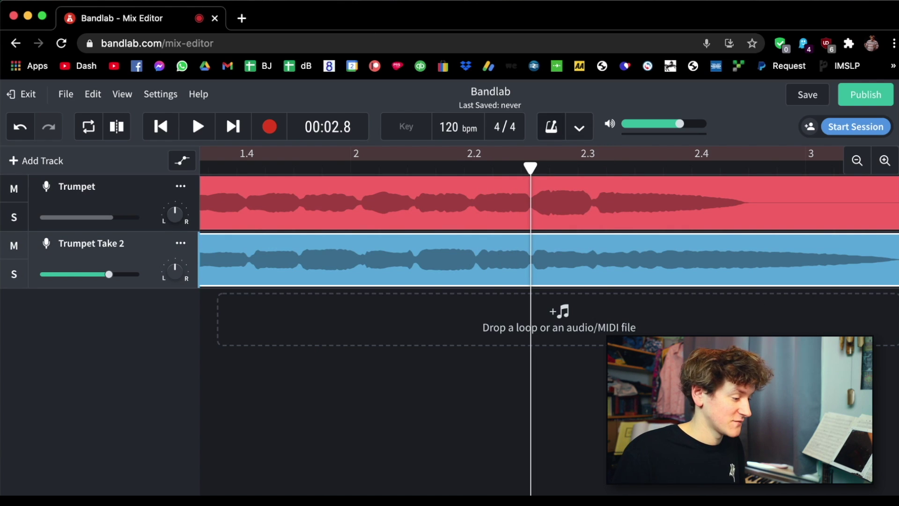
click(92, 95)
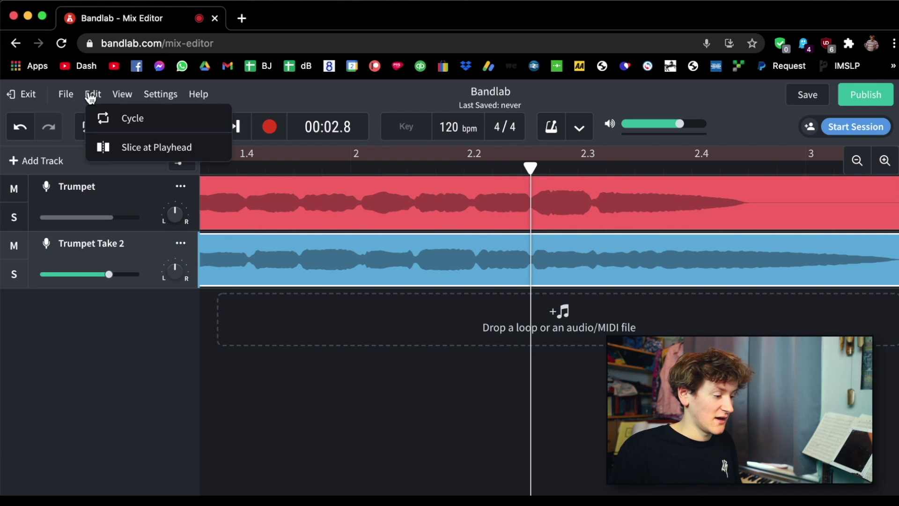
click(118, 157)
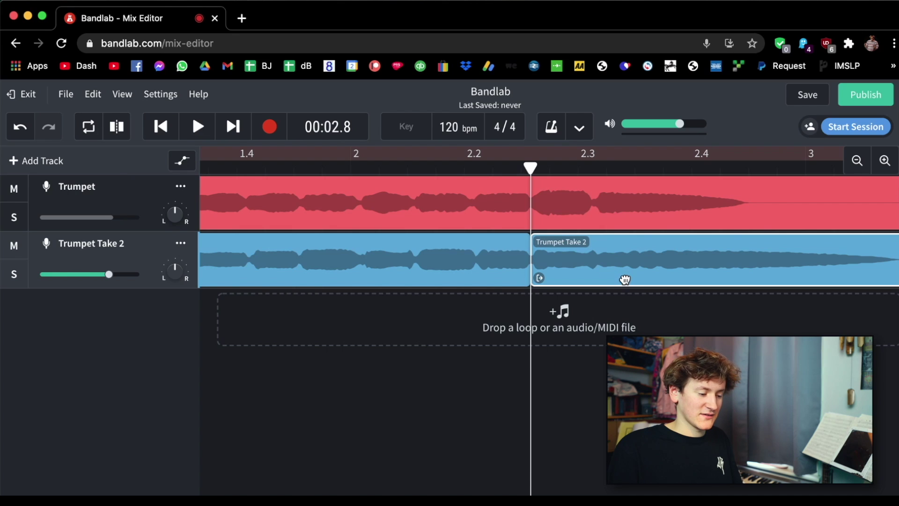
drag(625, 279, 622, 212)
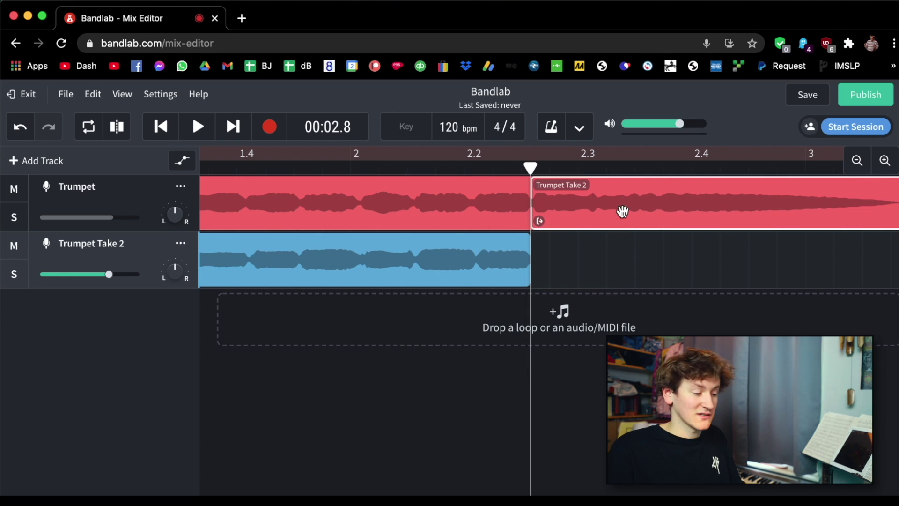
- Solo the Trumpet track and listen to the edited join from about 1.6 seconds
click(263, 169)
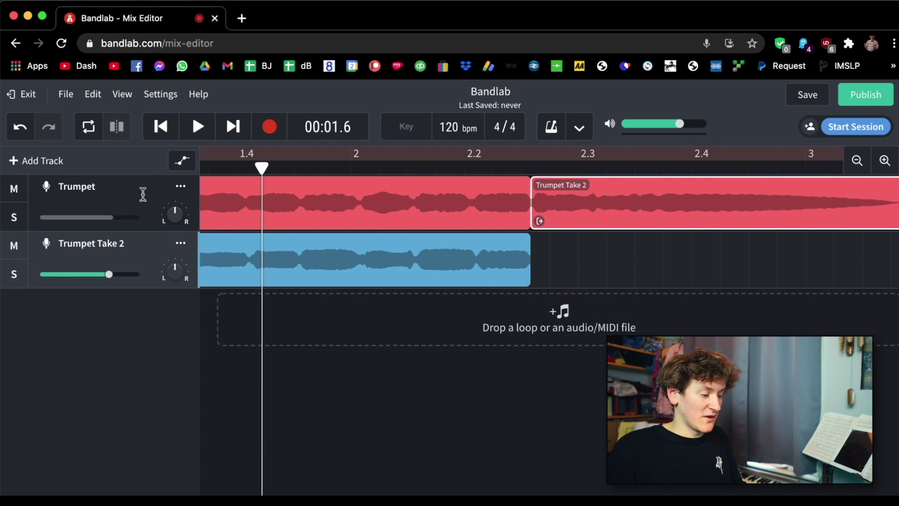
click(15, 218)
key(space)
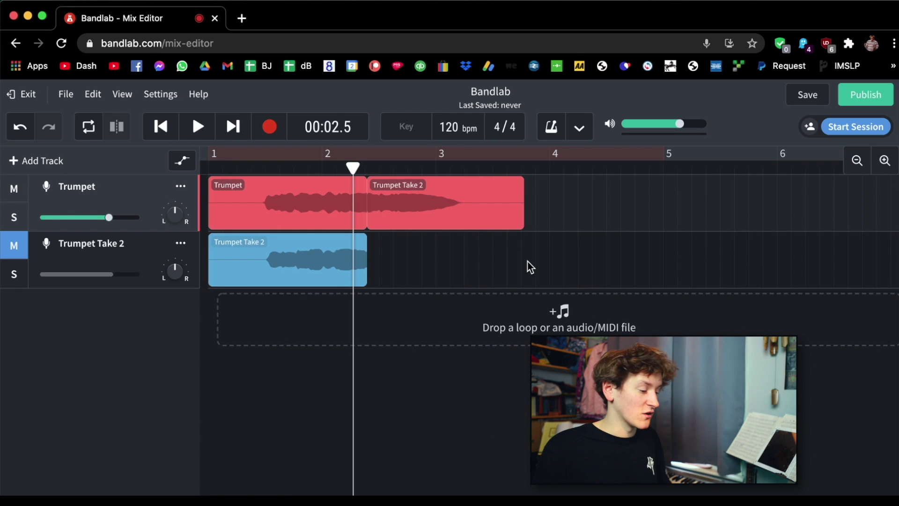
- Set the Trumpet track's volume to -0.2 dB and open the track's effects and mixing controls
mouse_move(109, 219)
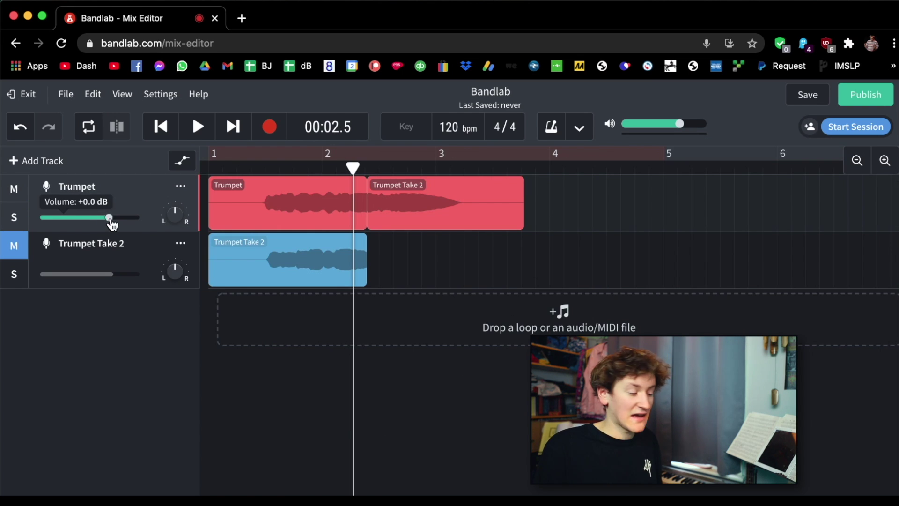
mouse_move(106, 218)
mouse_down()
mouse_move(88, 219)
mouse_move(110, 219)
mouse_up()
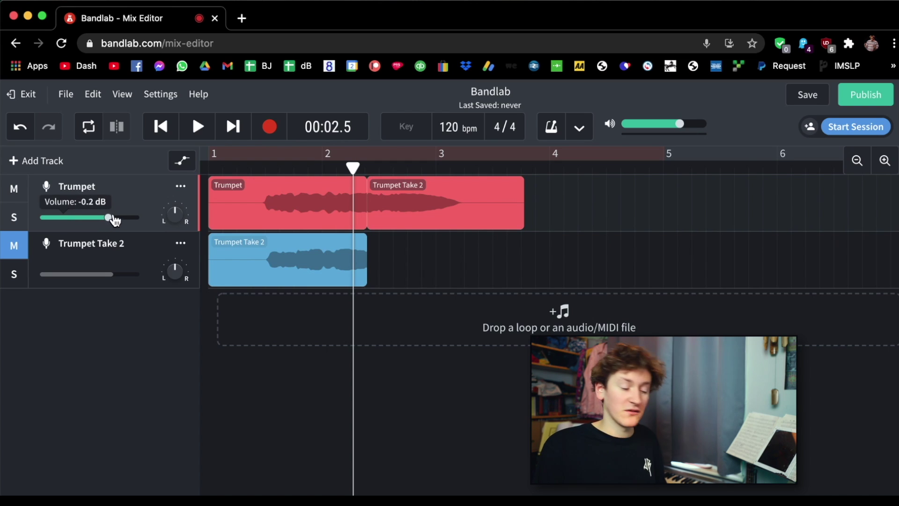
click(121, 187)
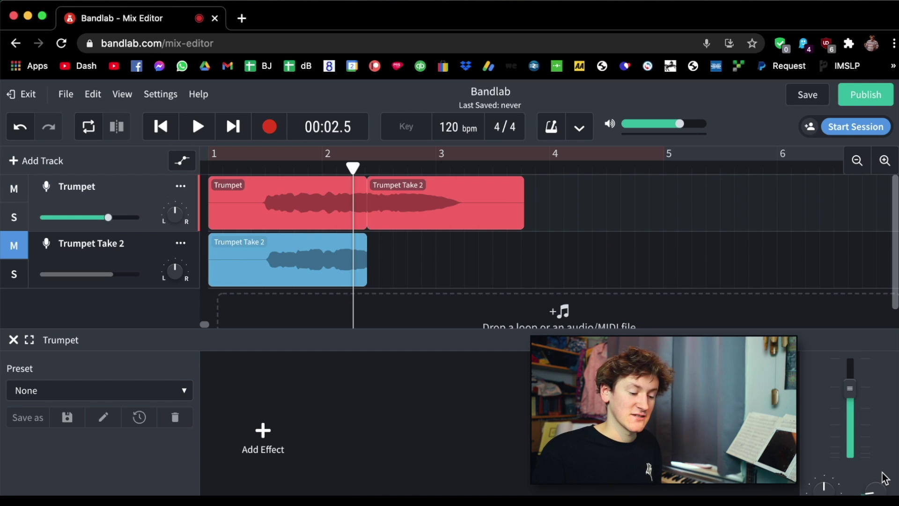
mouse_move(885, 490)
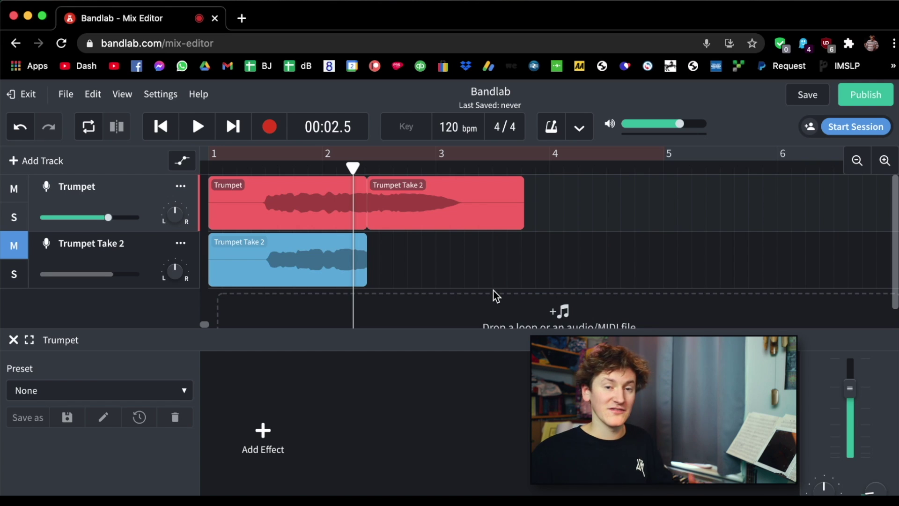
- Download a mixdown of the project as an audio file
click(66, 100)
mouse_move(101, 123)
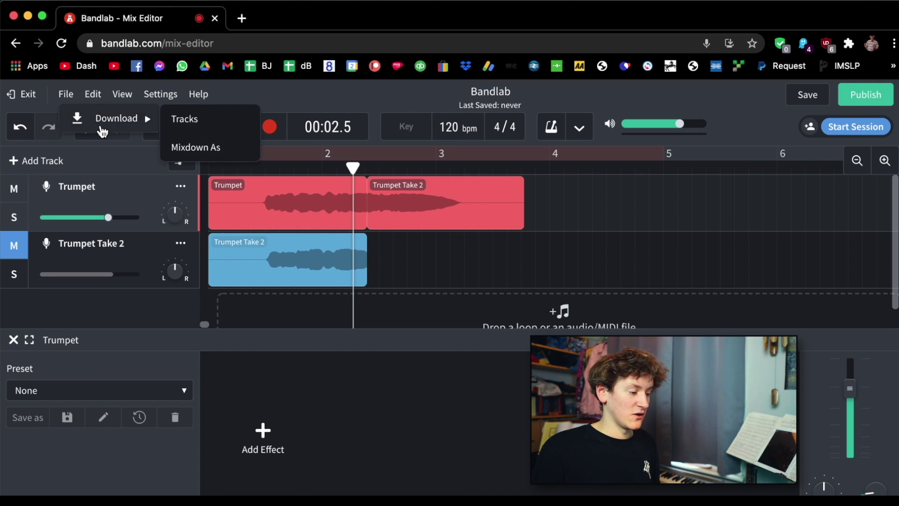
click(189, 147)
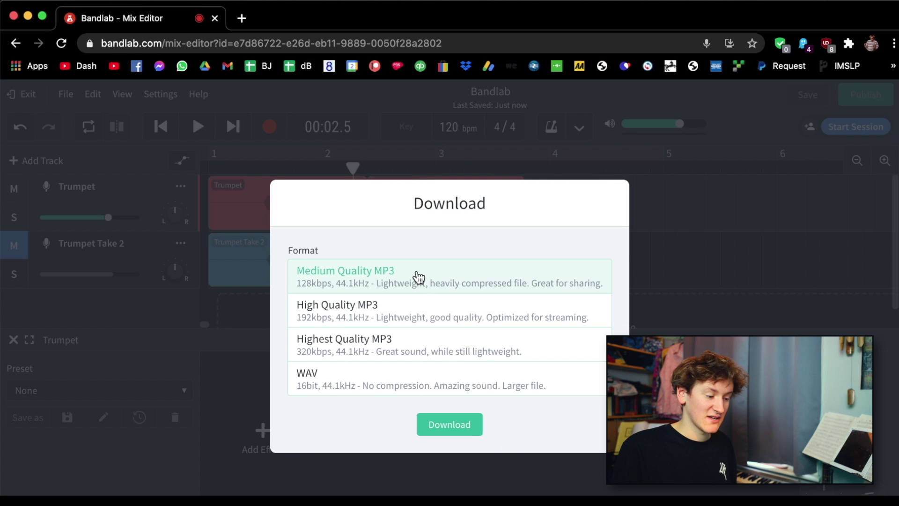
click(468, 424)
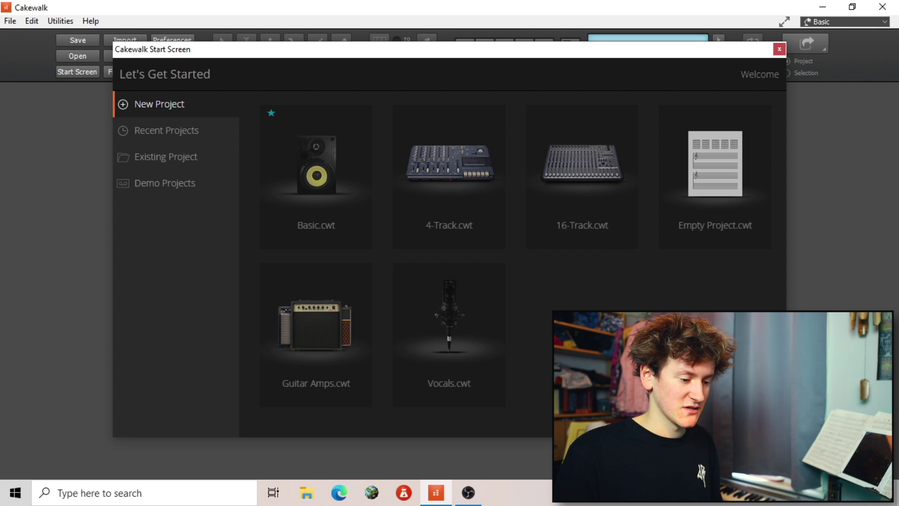
- Switch to Cakewalk, create a project from the Empty Project template and open the metronome settings
click(716, 226)
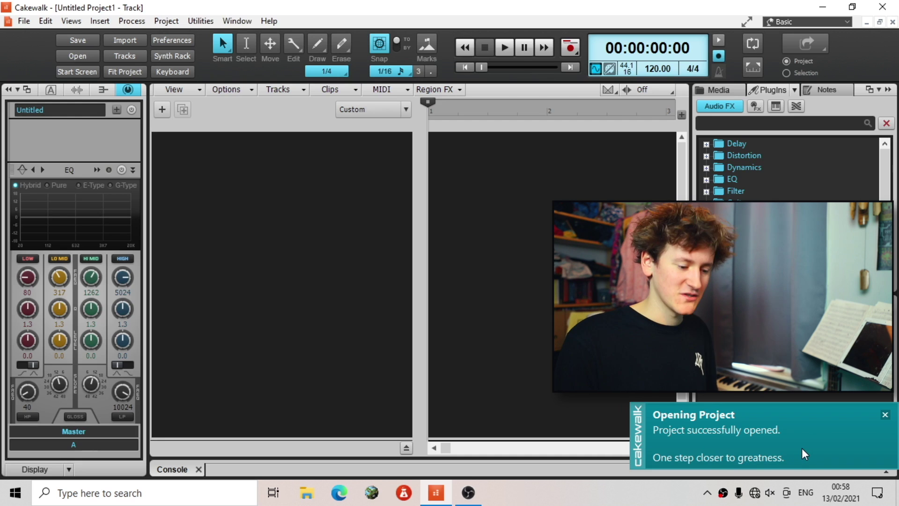
click(886, 415)
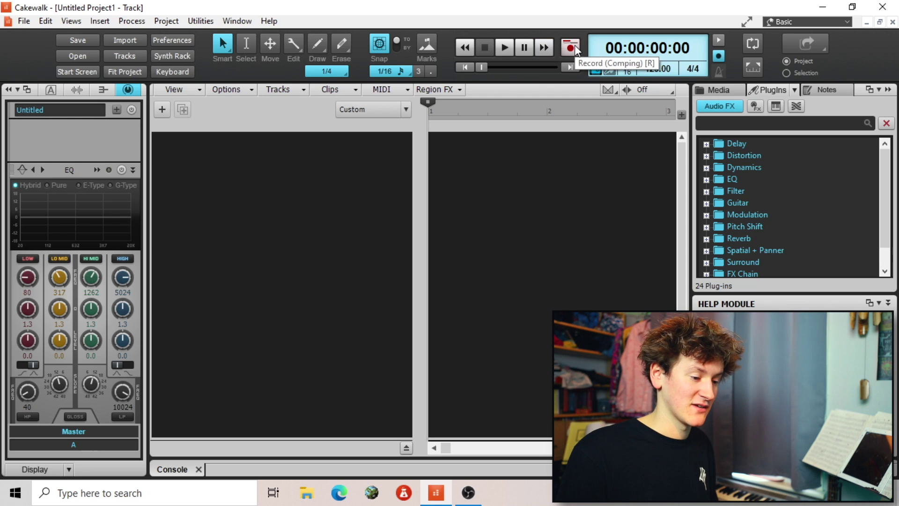
click(723, 57)
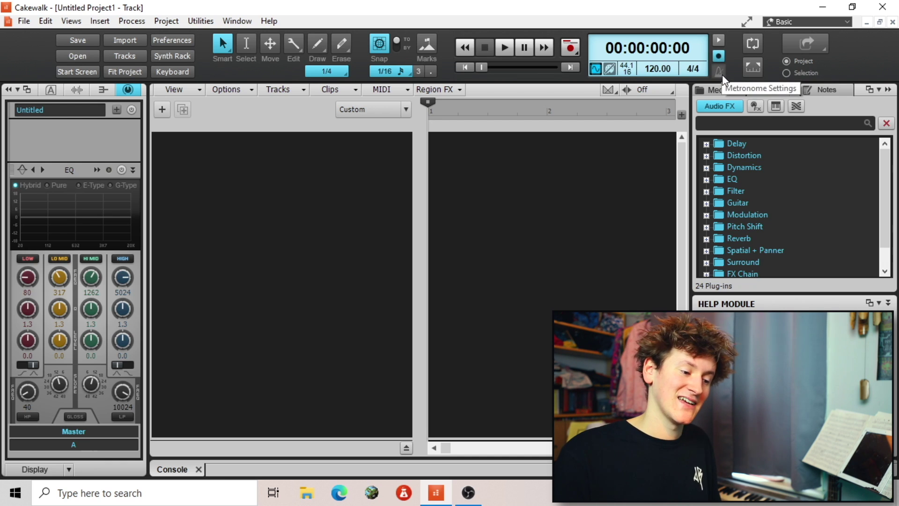
click(722, 74)
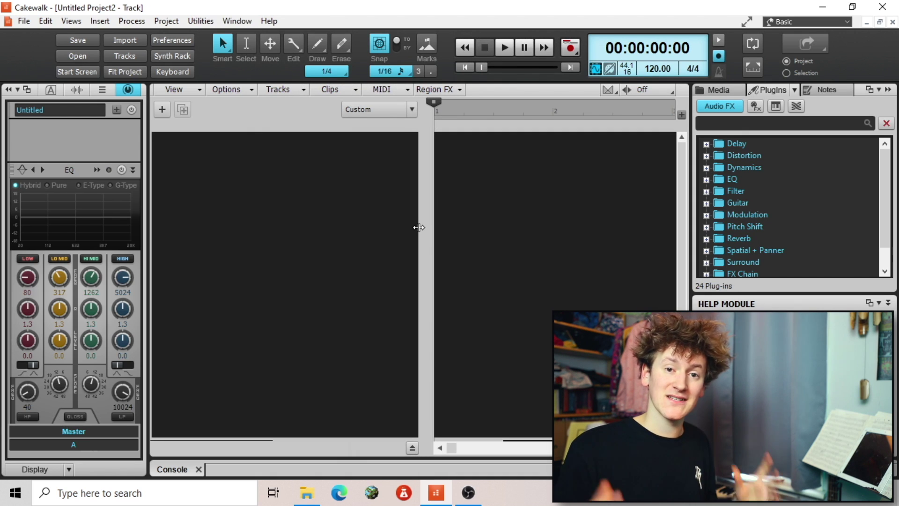
- Add one audio track with Stereo Microphone (High Definition Audio Device) as its input and arm it for recording
click(163, 110)
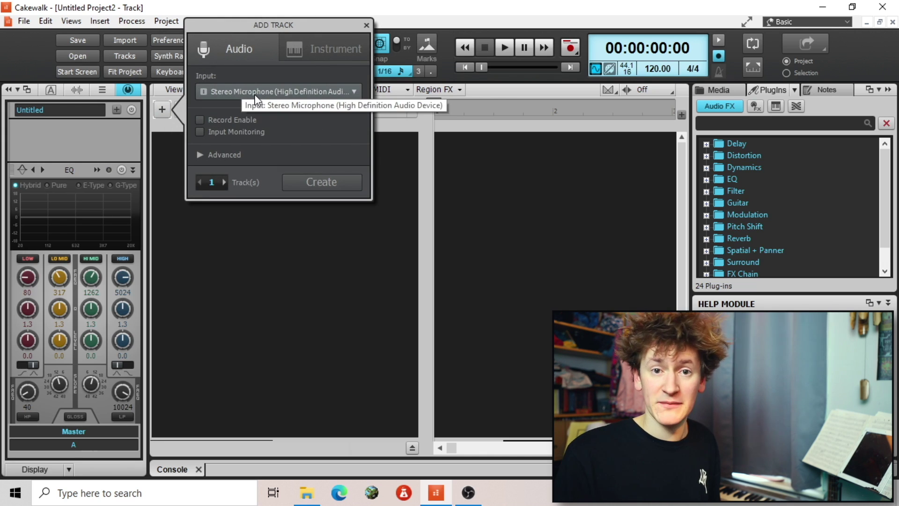
click(330, 183)
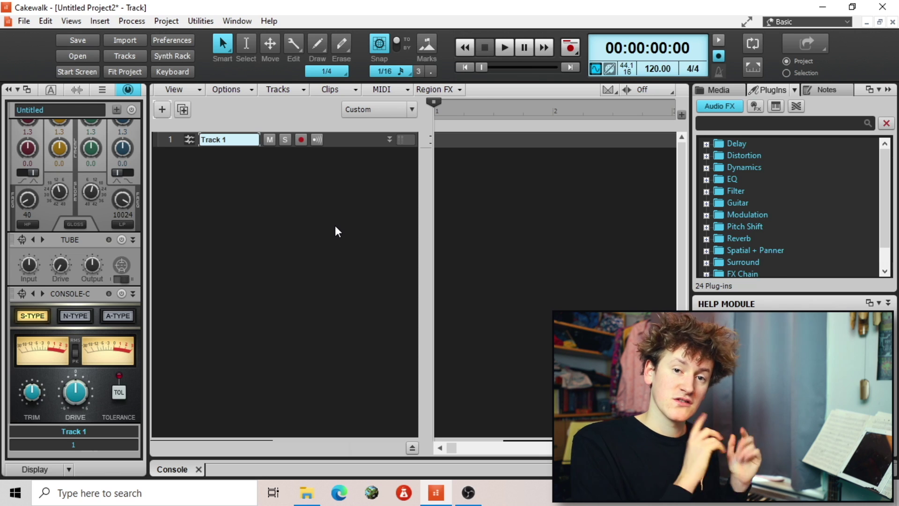
click(301, 140)
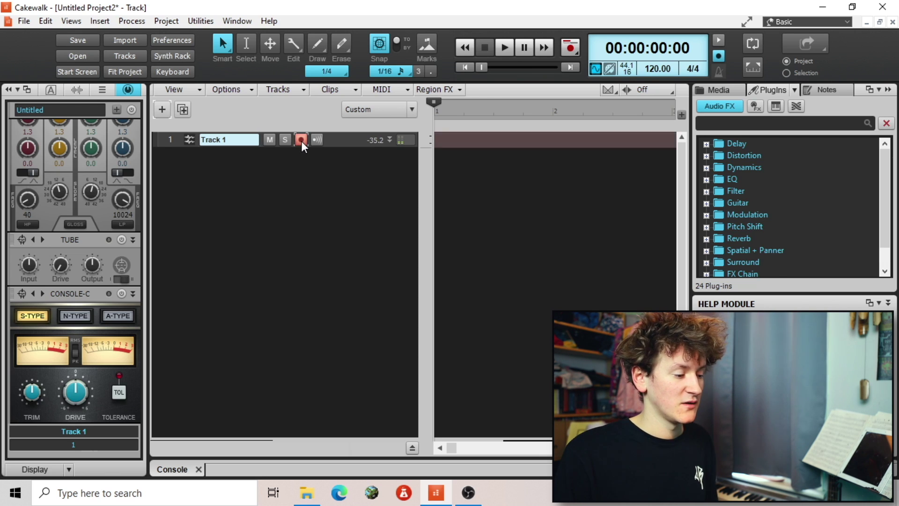
- Rename the new audio track as Trumpet
double_click(232, 138)
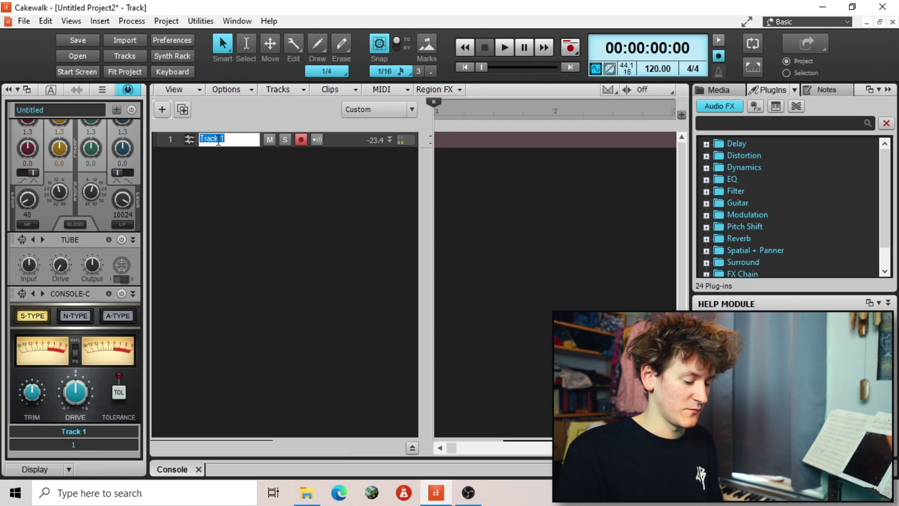
text(Trumpet)
key(Return)
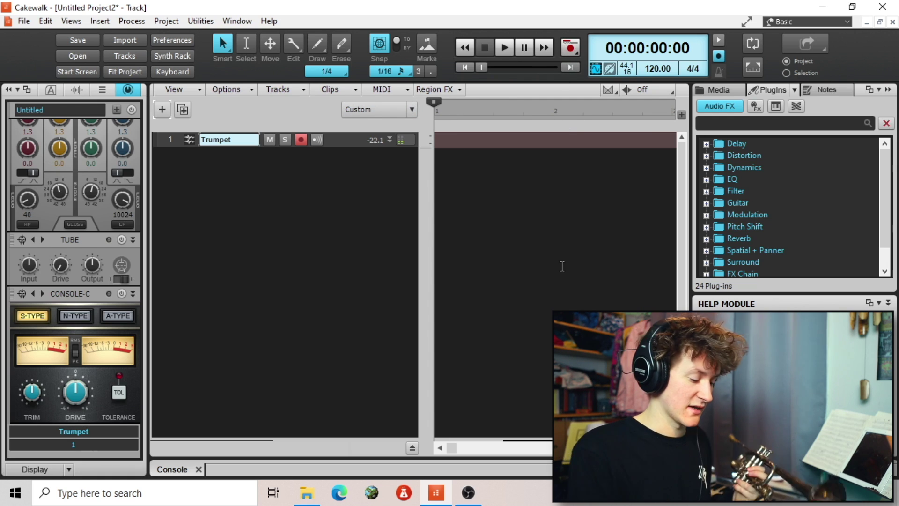
- Record two short takes on the Trumpet track, each from the start of the project
key(r)
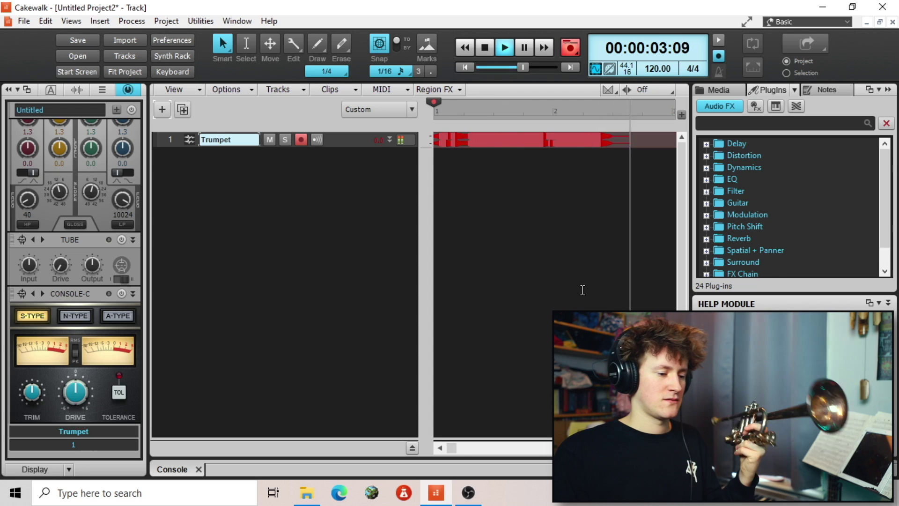
key(space)
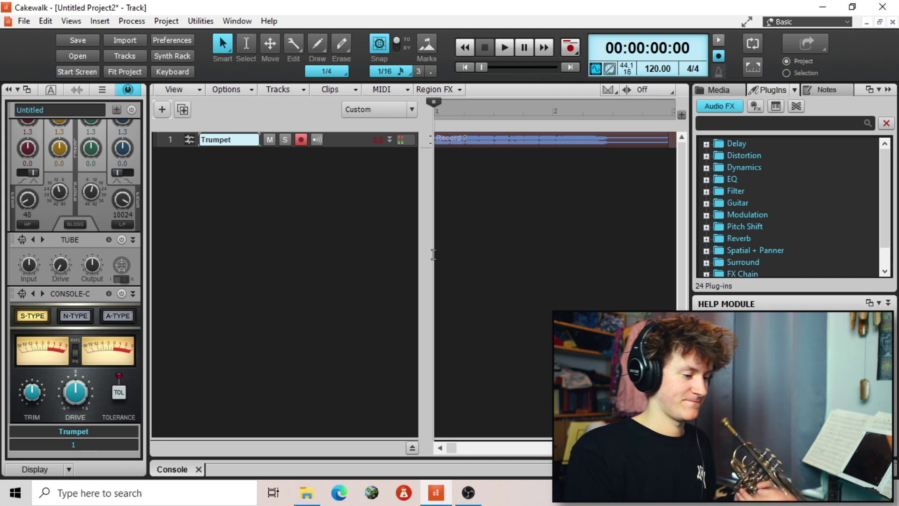
key(space)
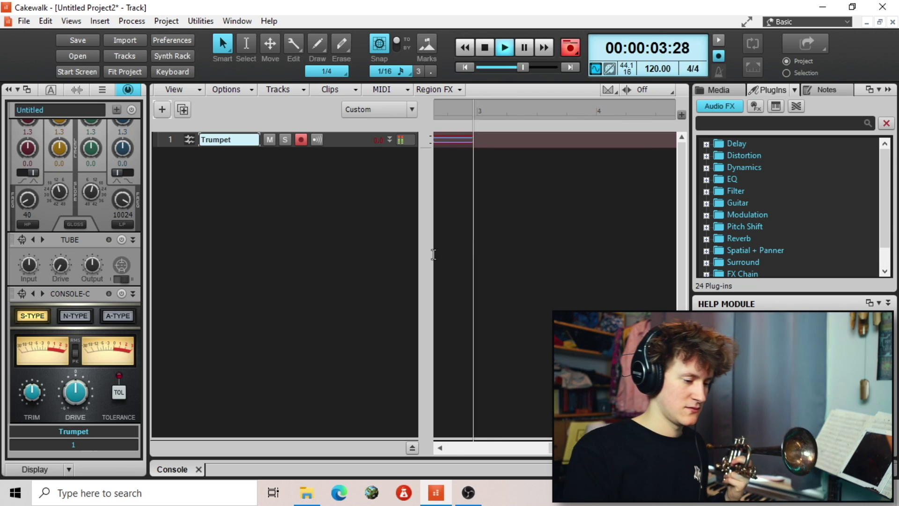
key(space)
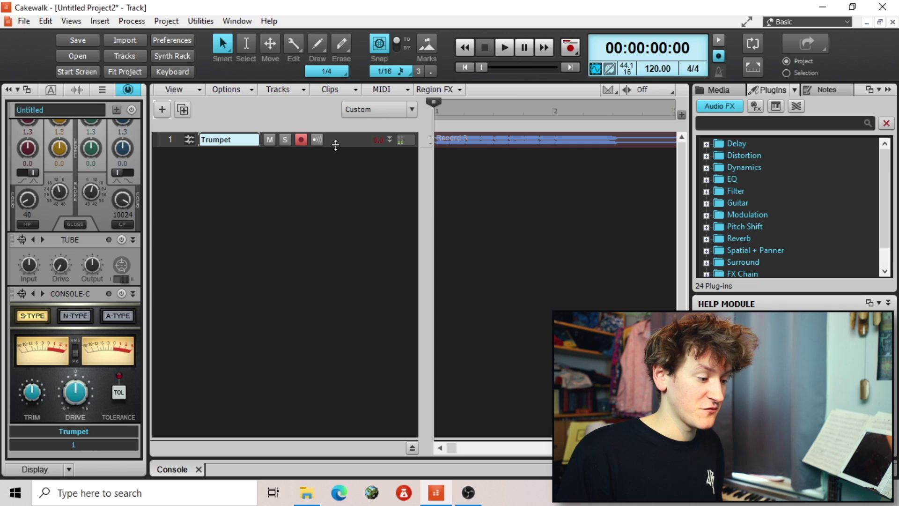
- Increase the Trumpet track's height and widen the clips area to show the whole recorded waveform
drag(335, 145, 331, 198)
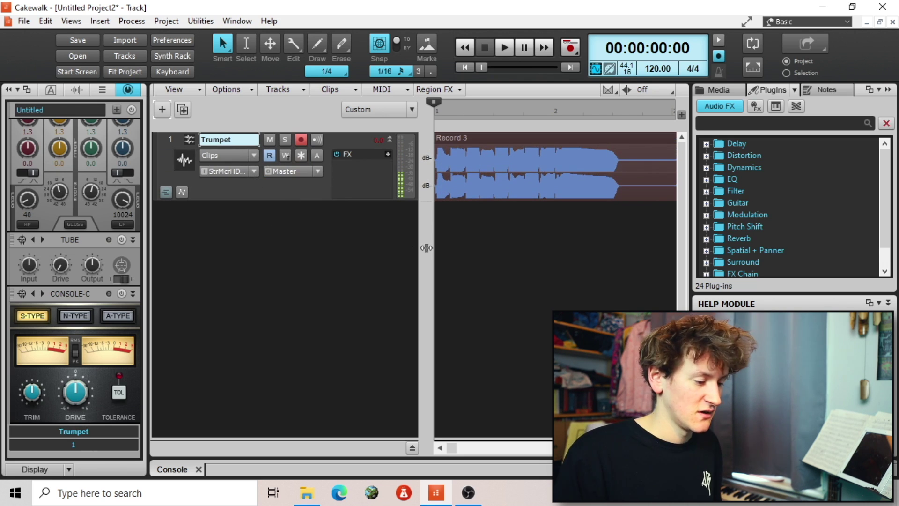
drag(427, 247, 325, 249)
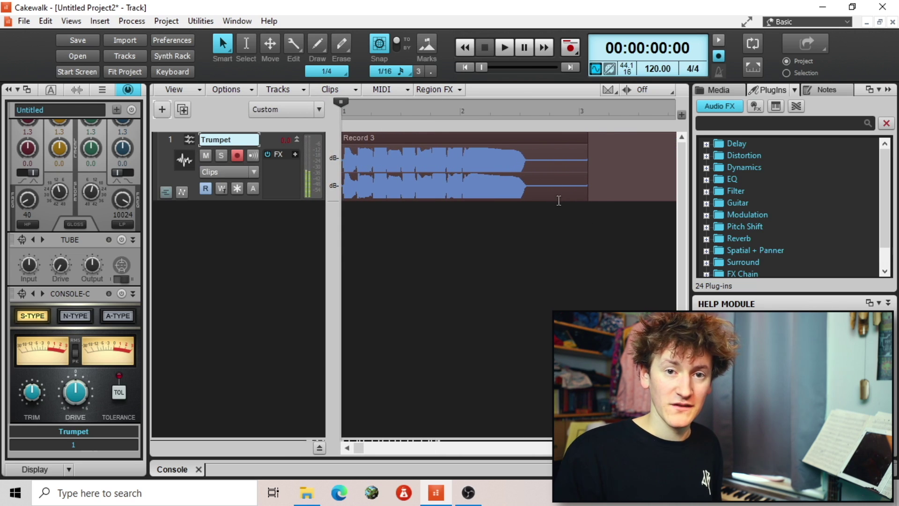
- Show the Trumpet track's take lanes and make the first take in lane T1 the active one
click(166, 192)
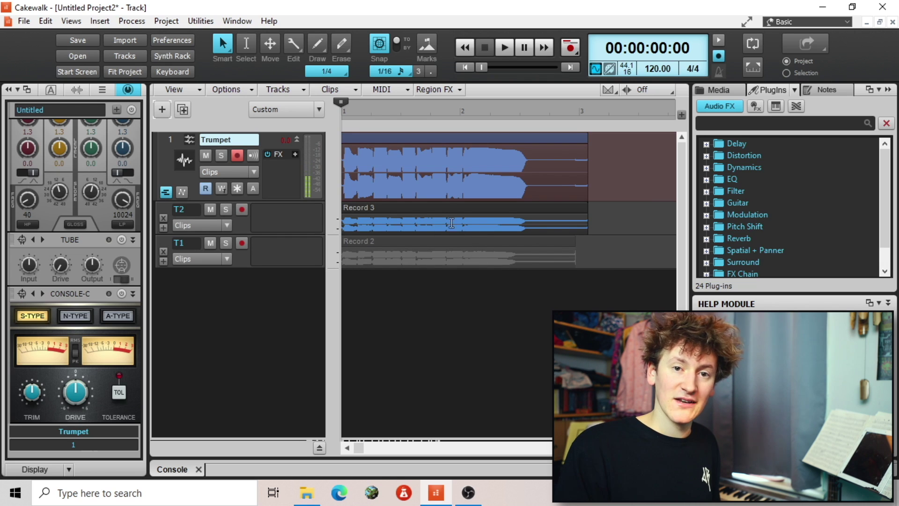
scroll(482, 449, up, 4)
drag(366, 449, 432, 451)
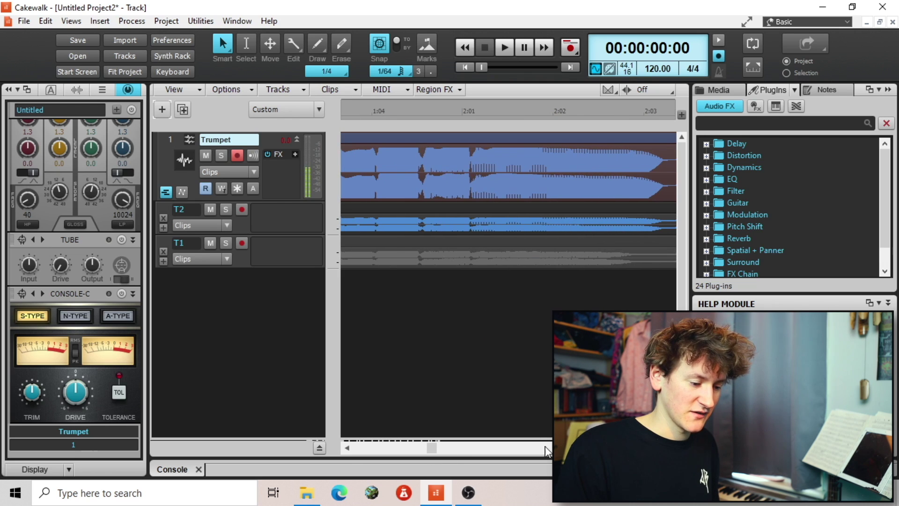
scroll(447, 207, down, 1)
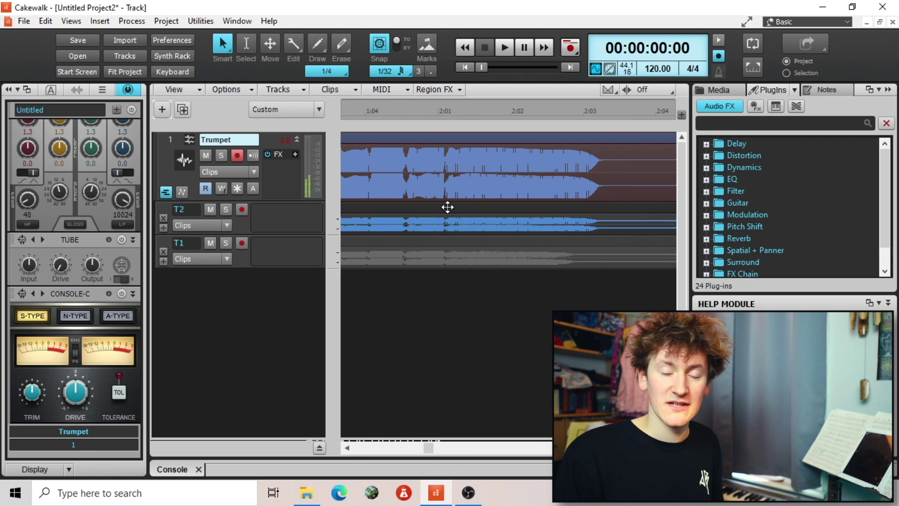
click(464, 261)
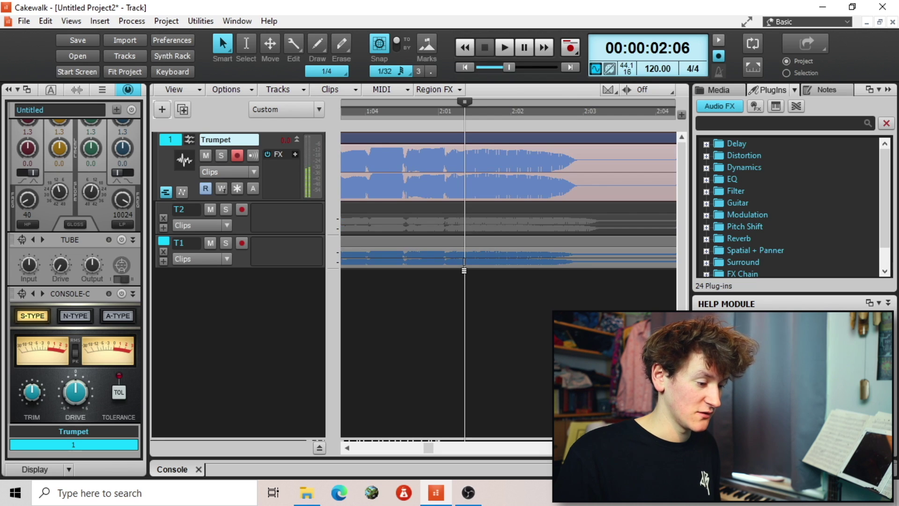
- Comp the second take from lane T2 into the Trumpet track from 2:01 to about 2:04
click(438, 299)
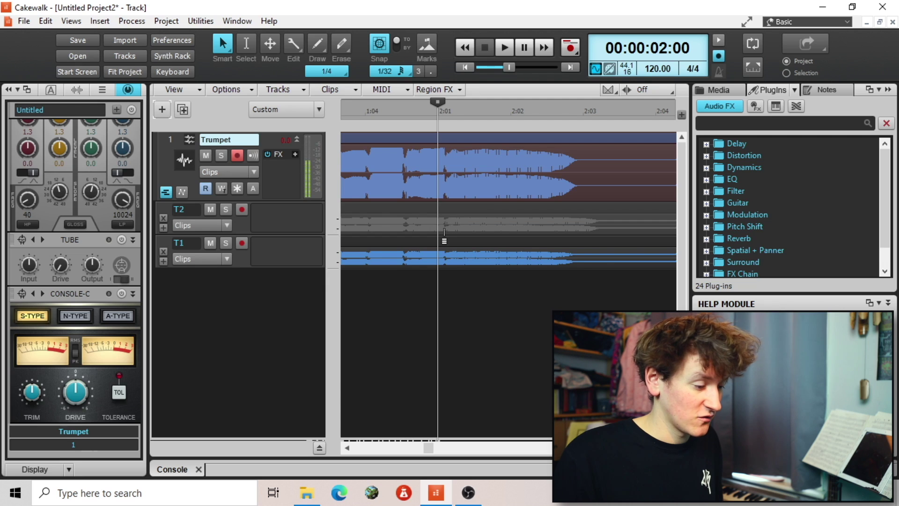
drag(445, 229, 653, 230)
click(500, 322)
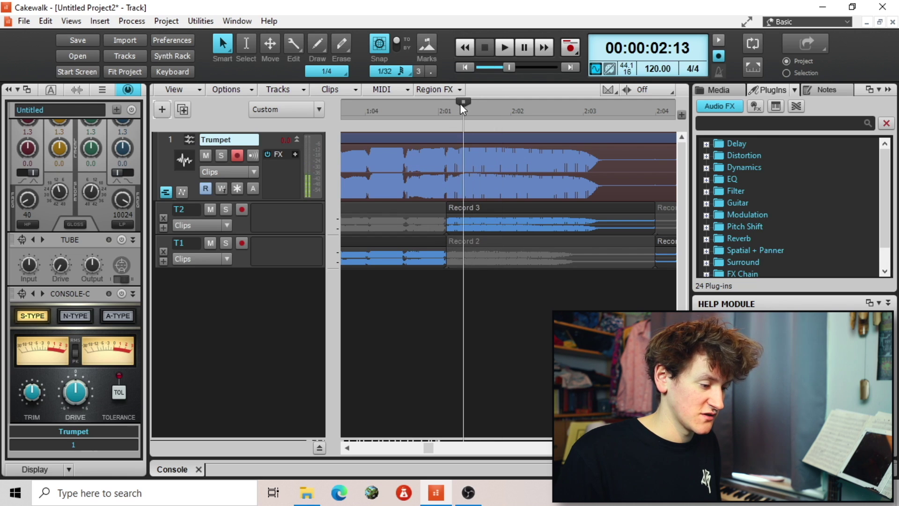
- Turn off snapping and fine-tune the split between the two takes near 2:01 to the dip between notes
click(446, 111)
scroll(445, 111, up, 6)
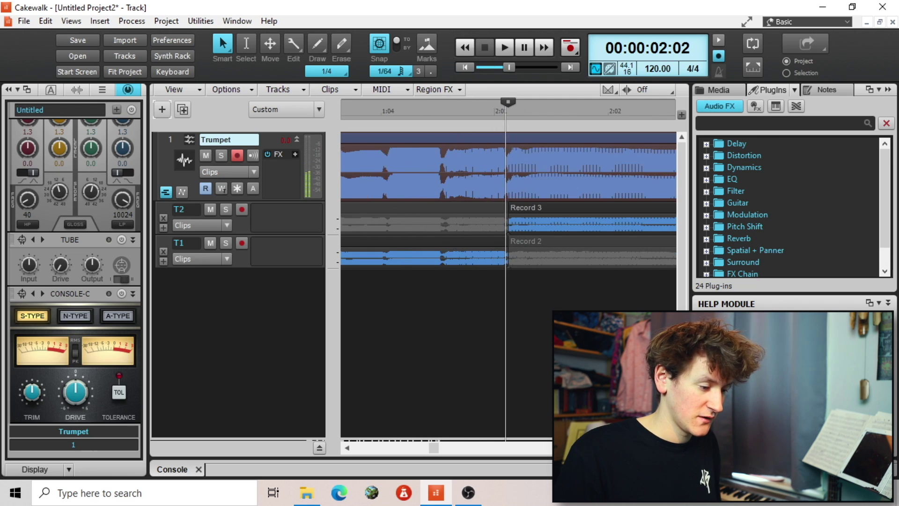
click(382, 52)
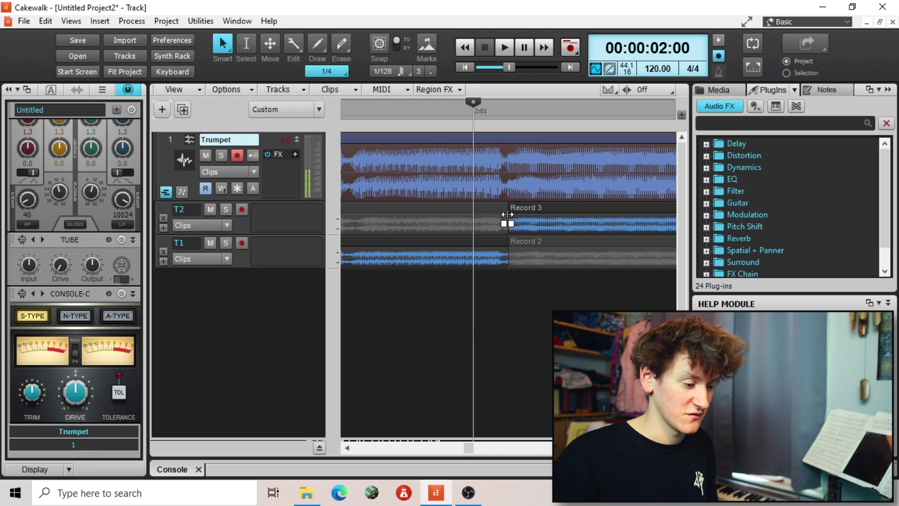
drag(507, 214, 502, 214)
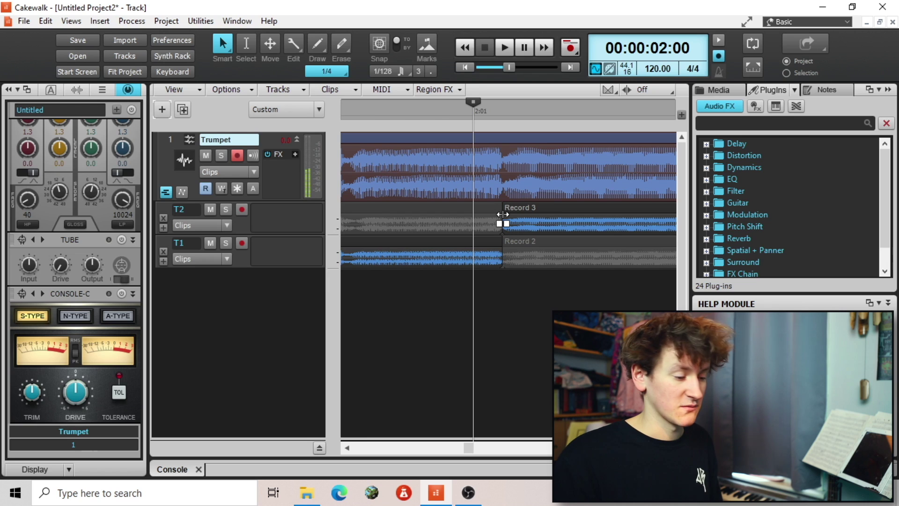
drag(502, 216, 521, 216)
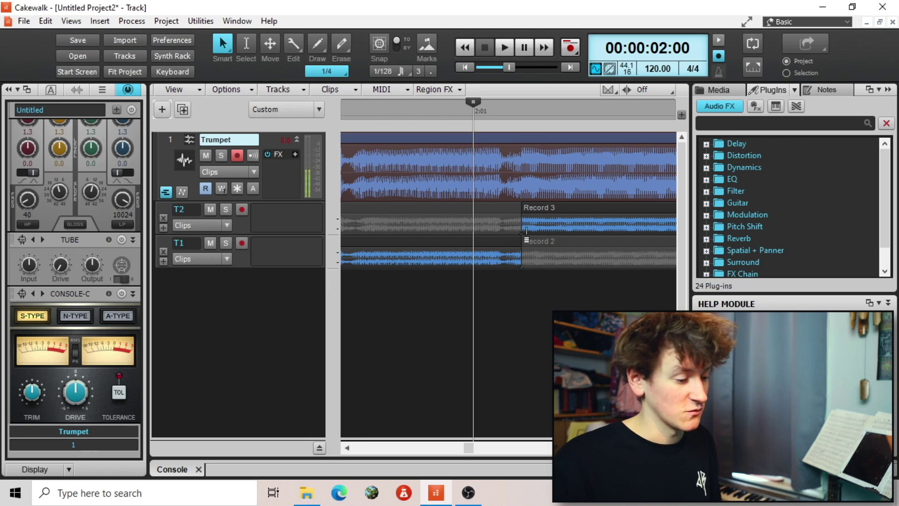
drag(522, 213, 501, 216)
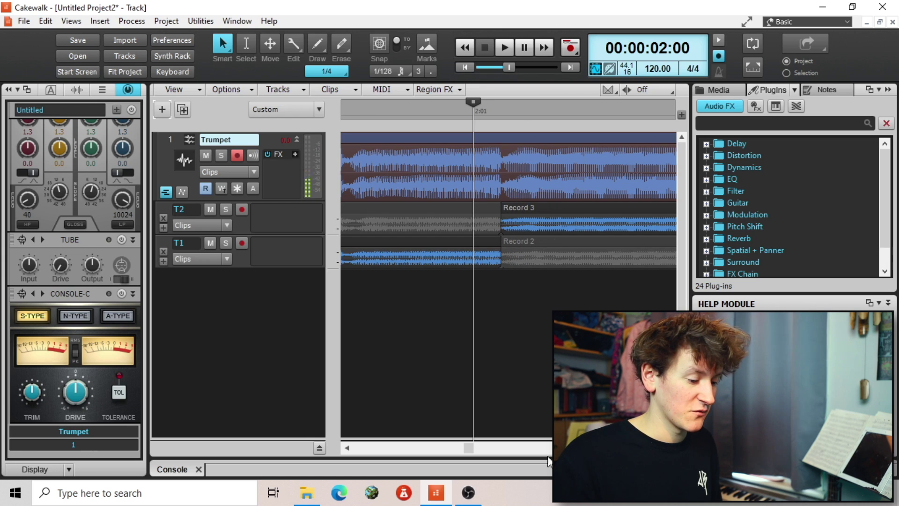
- Play back the combined trumpet takes from the start of the project
key(f)
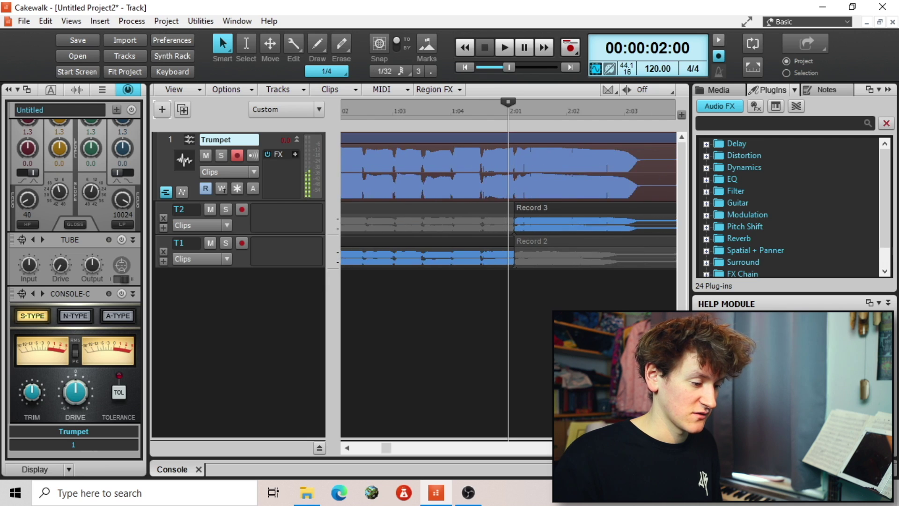
drag(437, 102, 333, 97)
key(space)
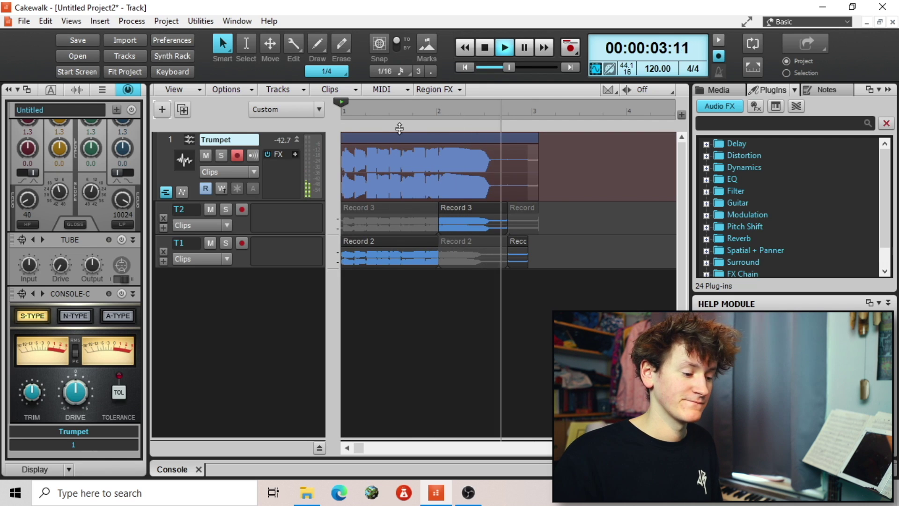
key(space)
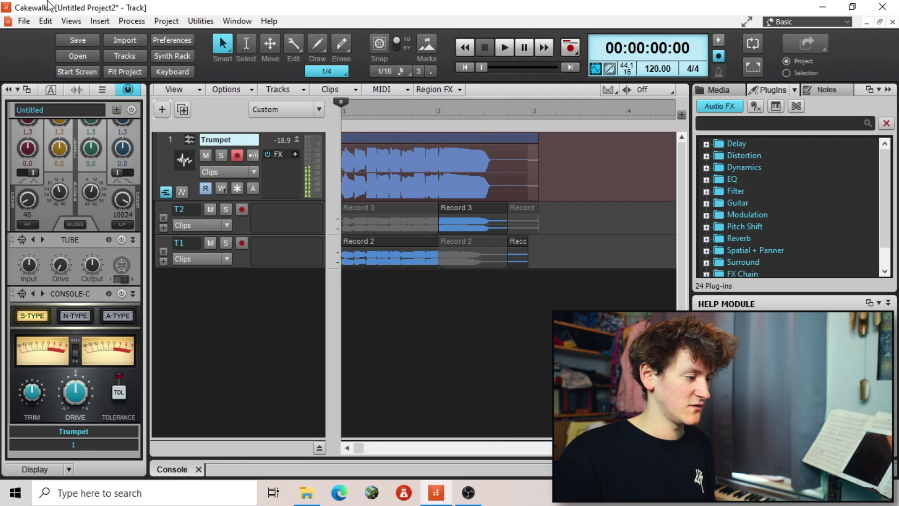
- Adjust the Trumpet channel's volume fader and pan knob in the Console view and collapse it again
click(71, 21)
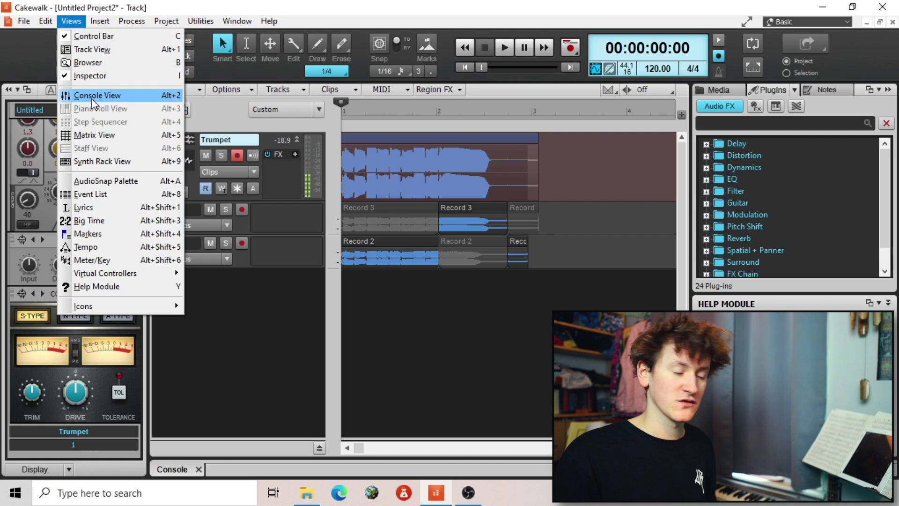
click(171, 462)
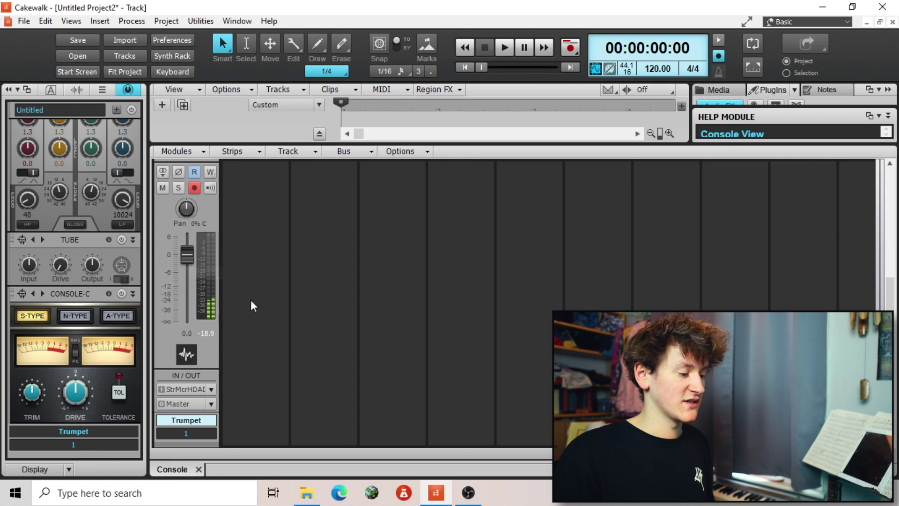
mouse_move(187, 255)
mouse_down()
mouse_move(187, 276)
mouse_move(190, 261)
mouse_up()
drag(187, 211, 187, 214)
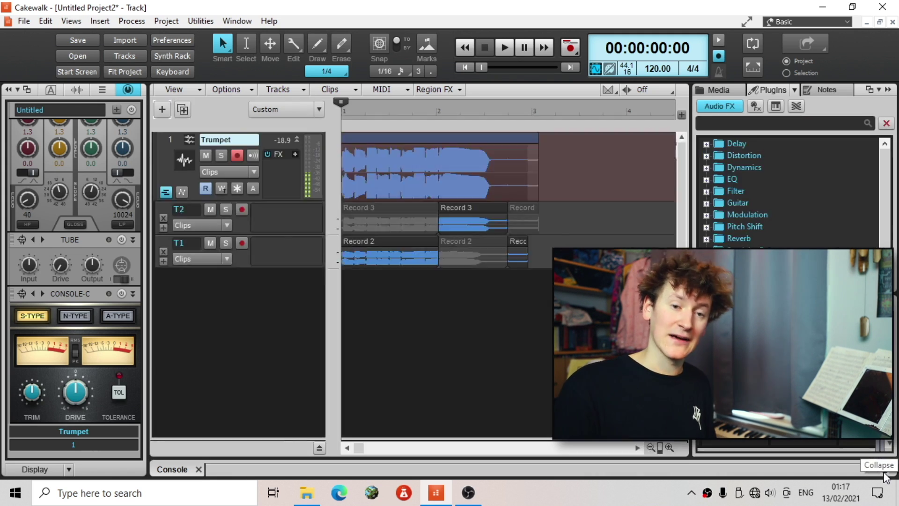
click(886, 477)
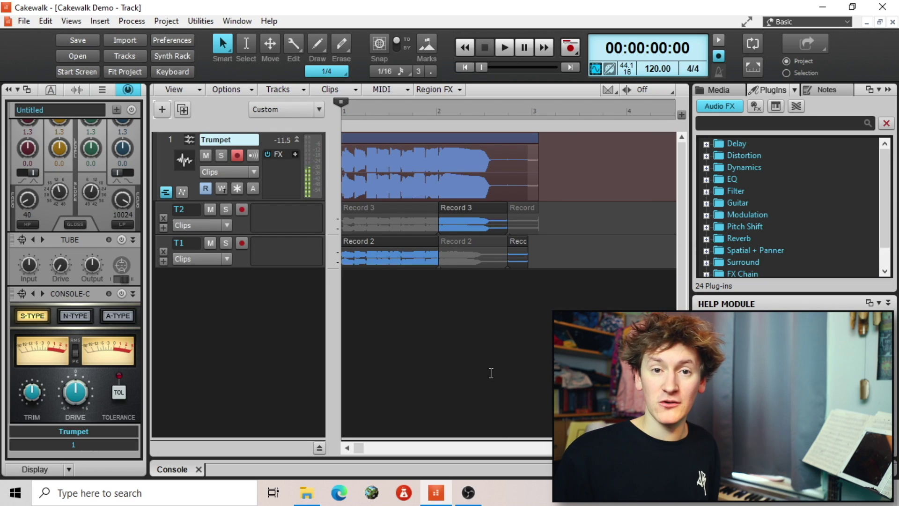
- Export the entire mix as a Wave audio file named Cakewalk Demo in the Audio Library folder
click(21, 20)
mouse_move(106, 175)
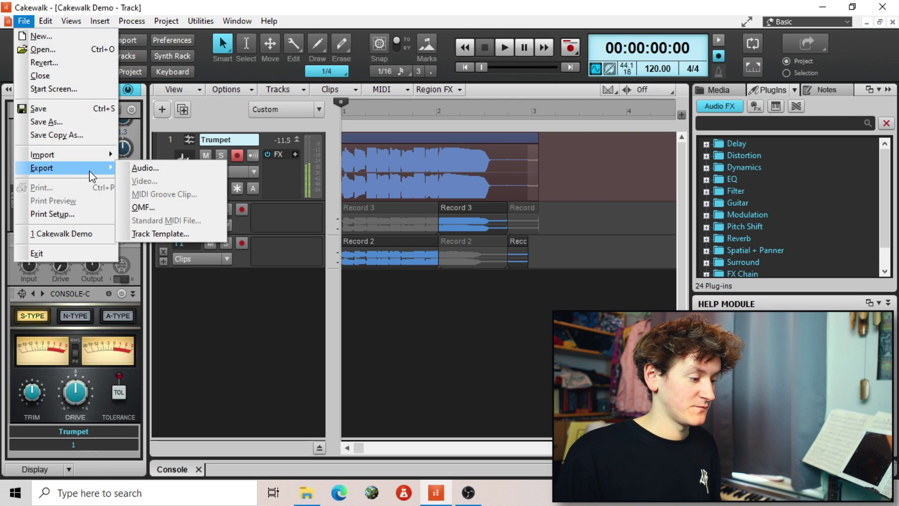
click(145, 169)
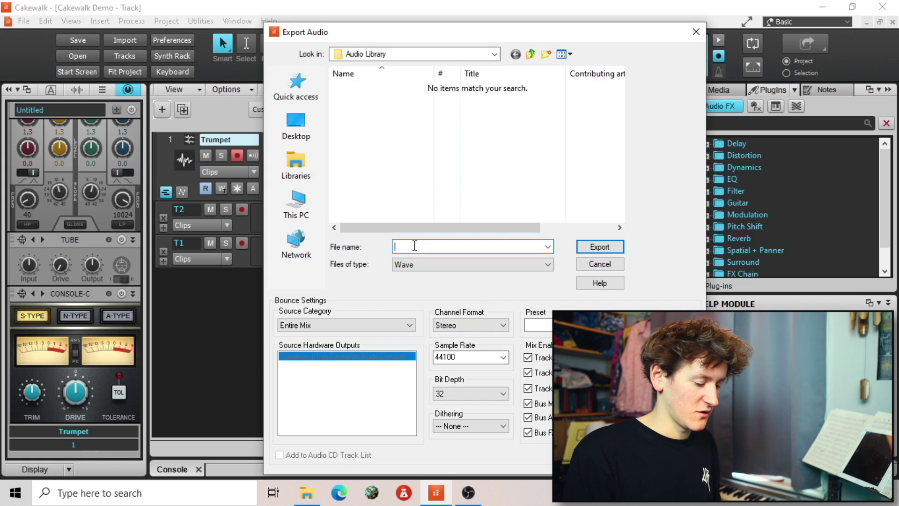
text(Cakewal)
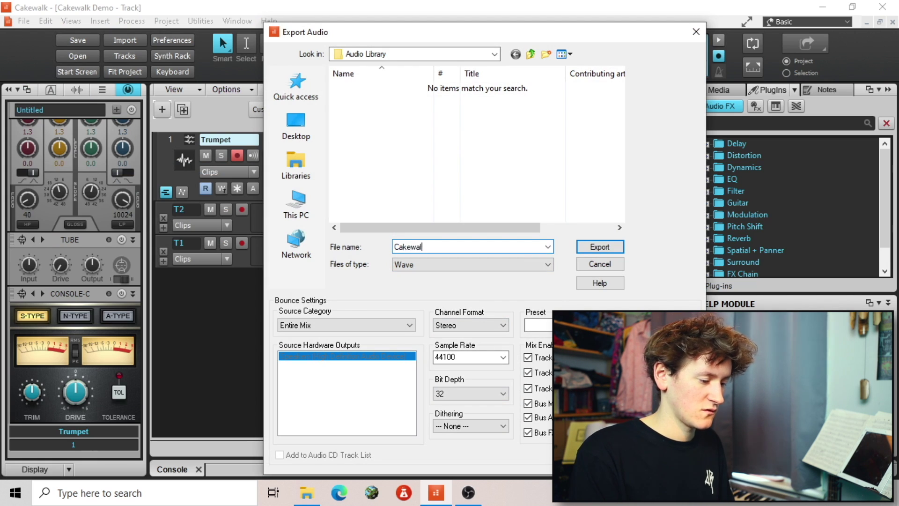
text(k Demo)
click(602, 247)
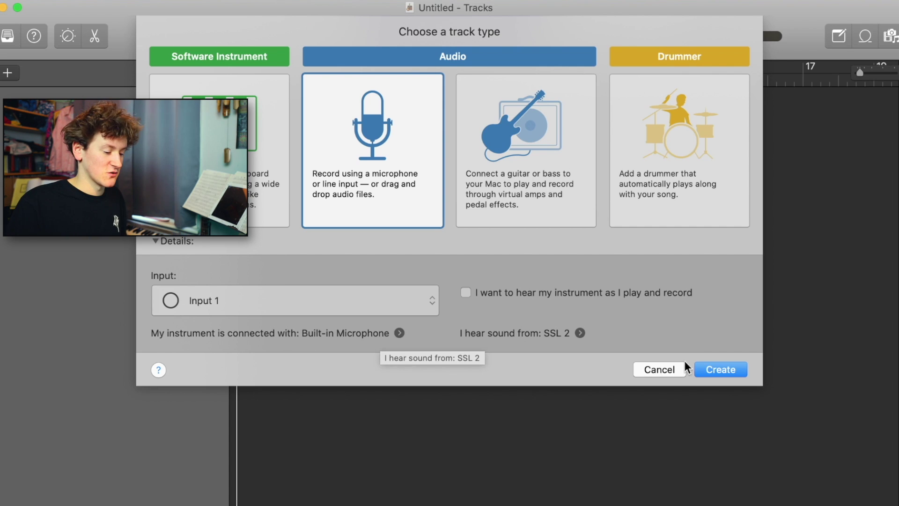
- In GarageBand, create a microphone audio track on Input 1, check the count-in lengths and turn off the metronome
click(708, 366)
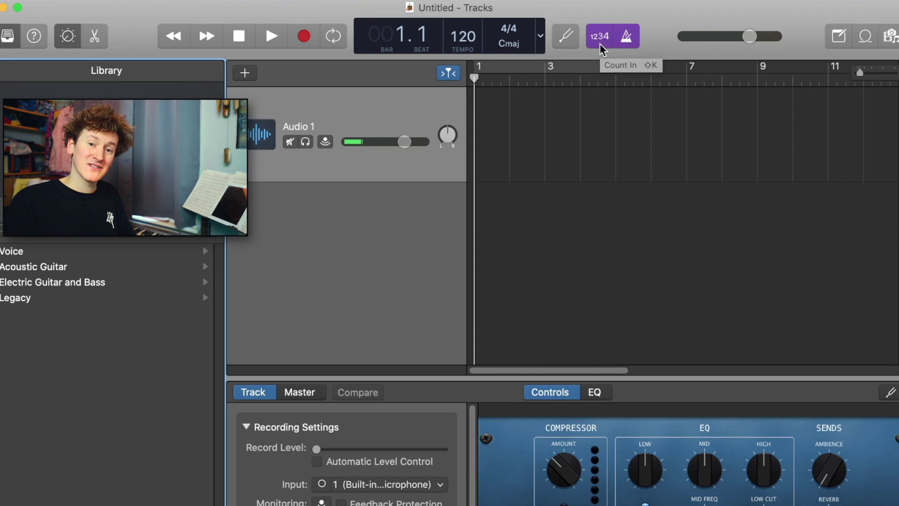
right_click(601, 45)
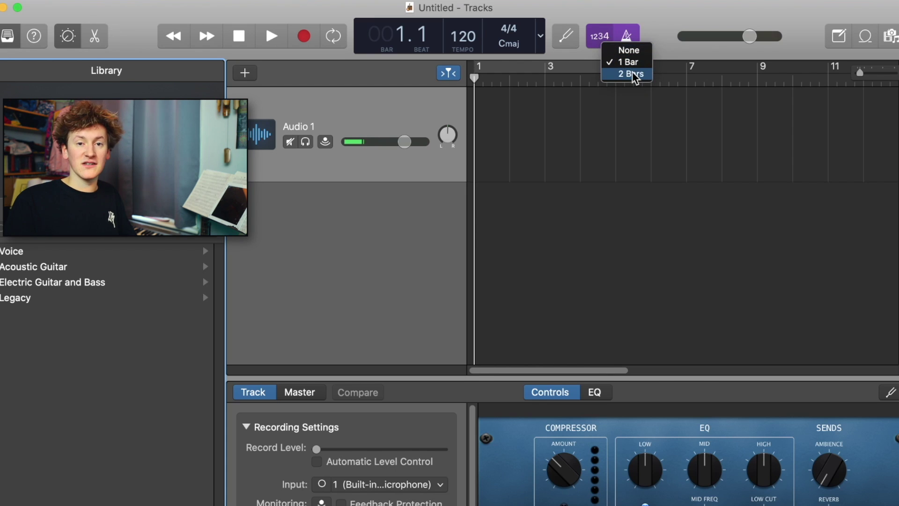
click(637, 49)
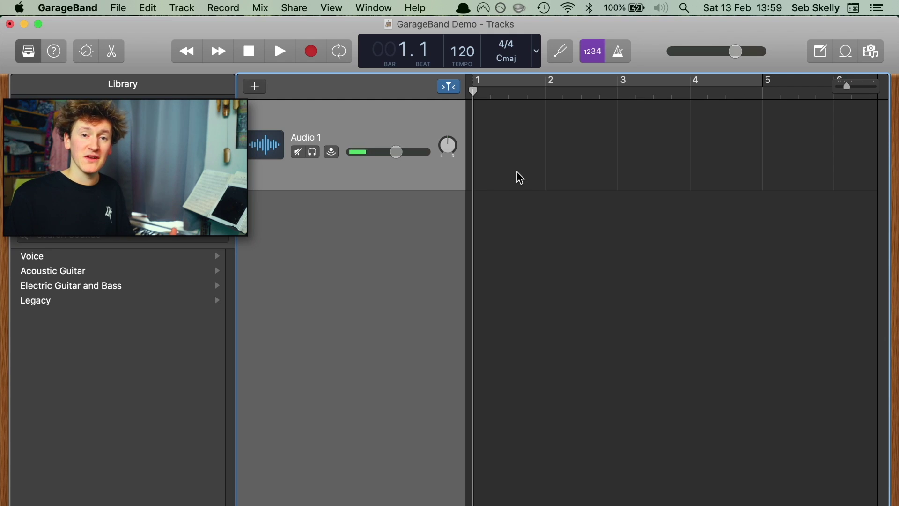
click(148, 8)
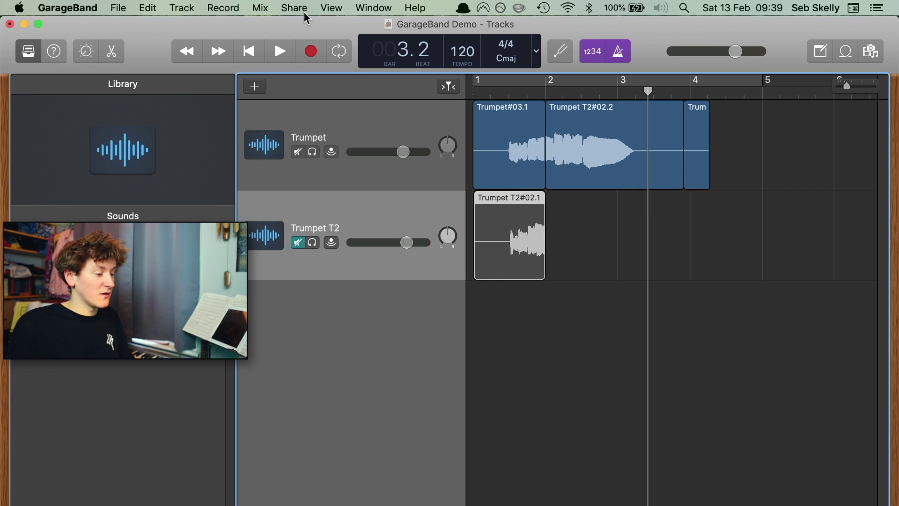
- Examine the sharing options and the audio formats offered for exporting the song to disk
click(304, 11)
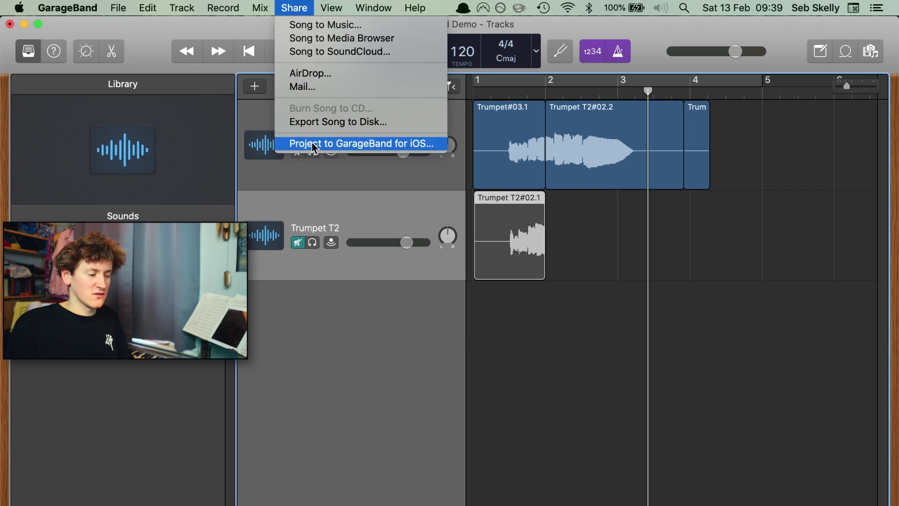
mouse_move(332, 8)
mouse_move(295, 8)
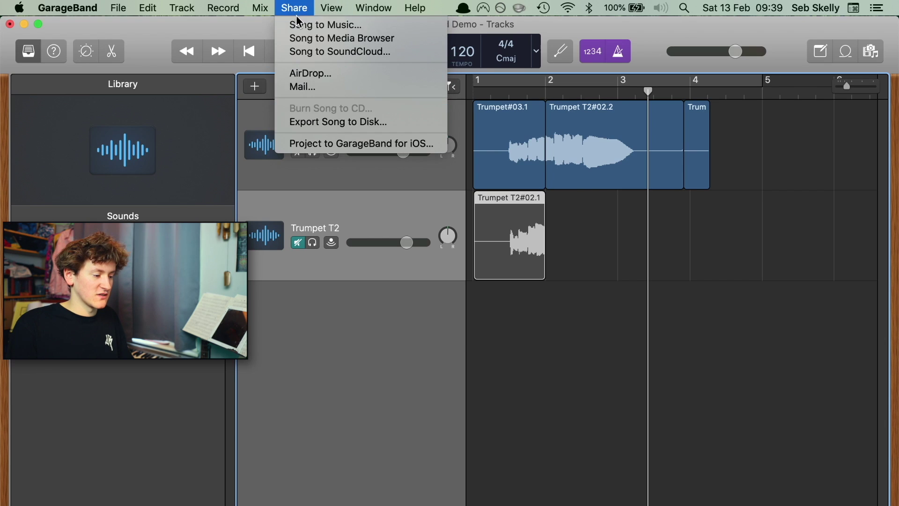
click(319, 123)
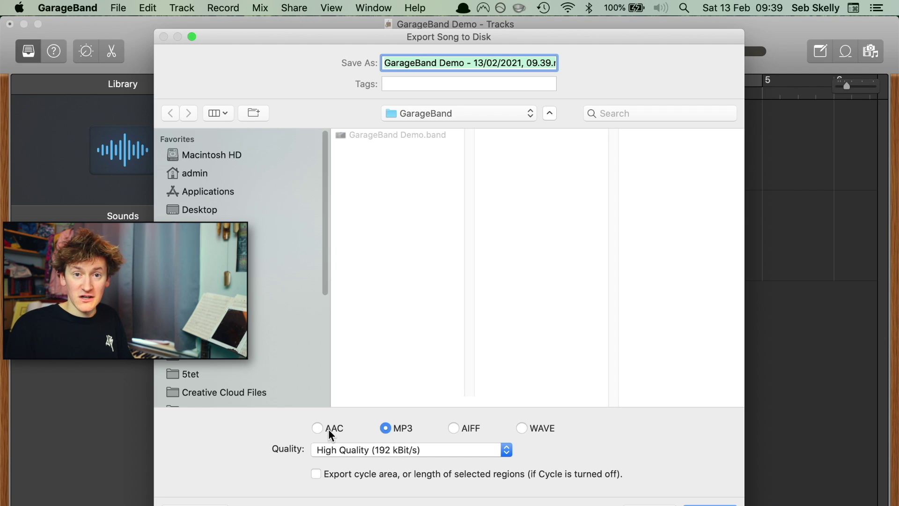
key(Escape)
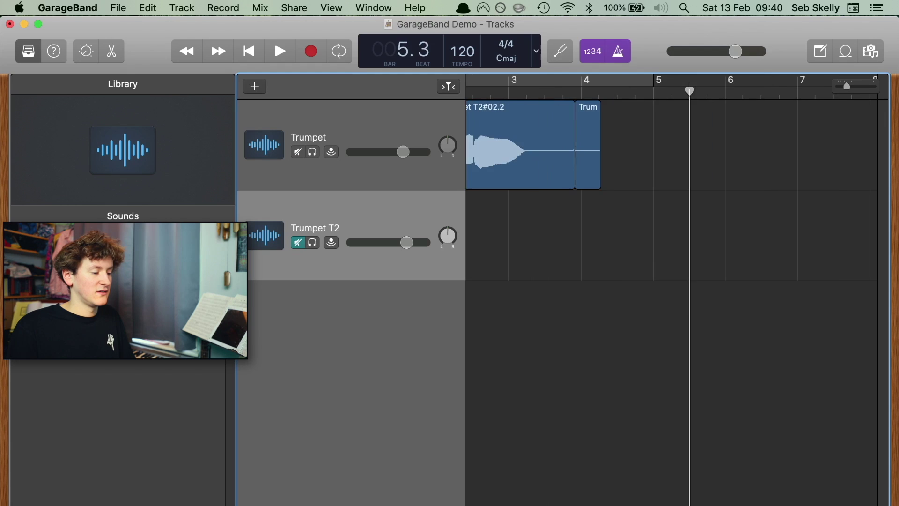